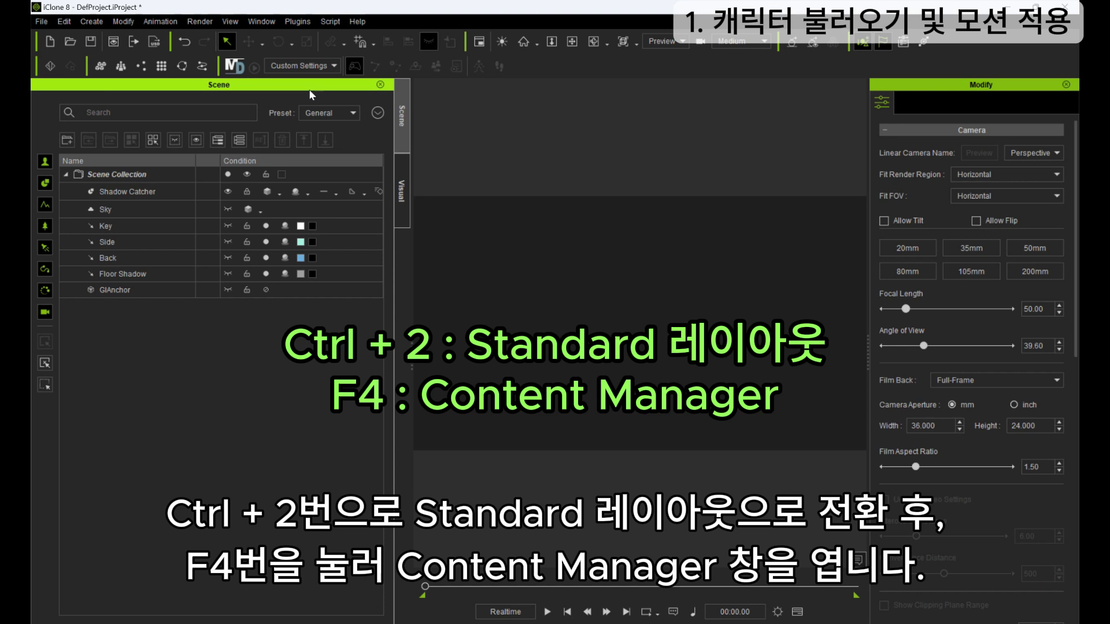
Load the CC4 Camila 1 character into the scene from the Actor, Character, Clothed folder of the Content Manager.
key("F4")
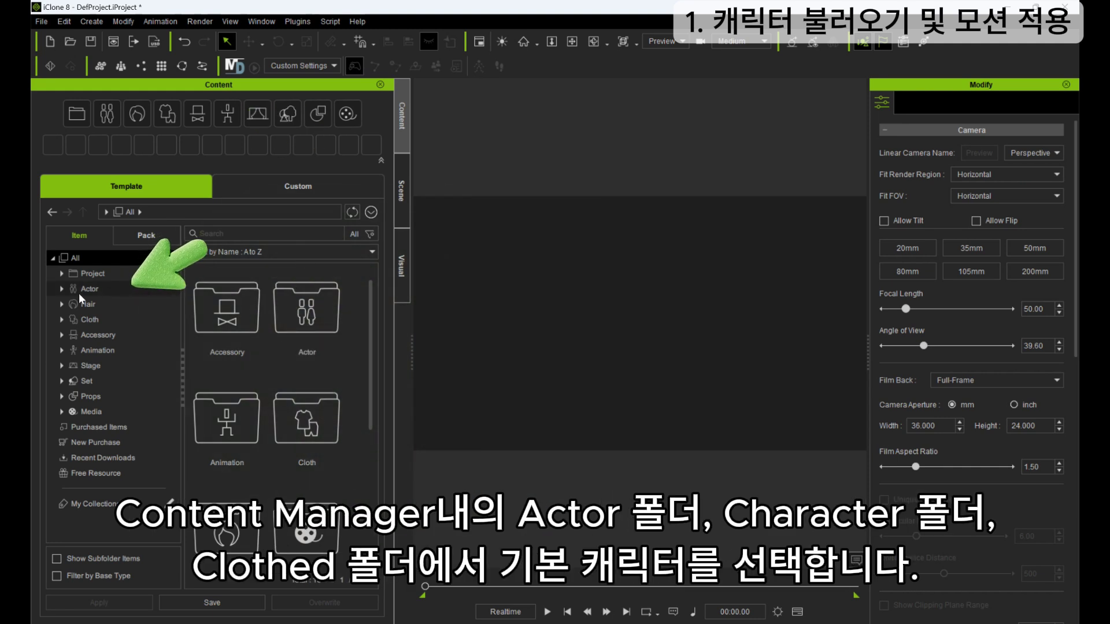
left_click(80, 290)
left_click(230, 328)
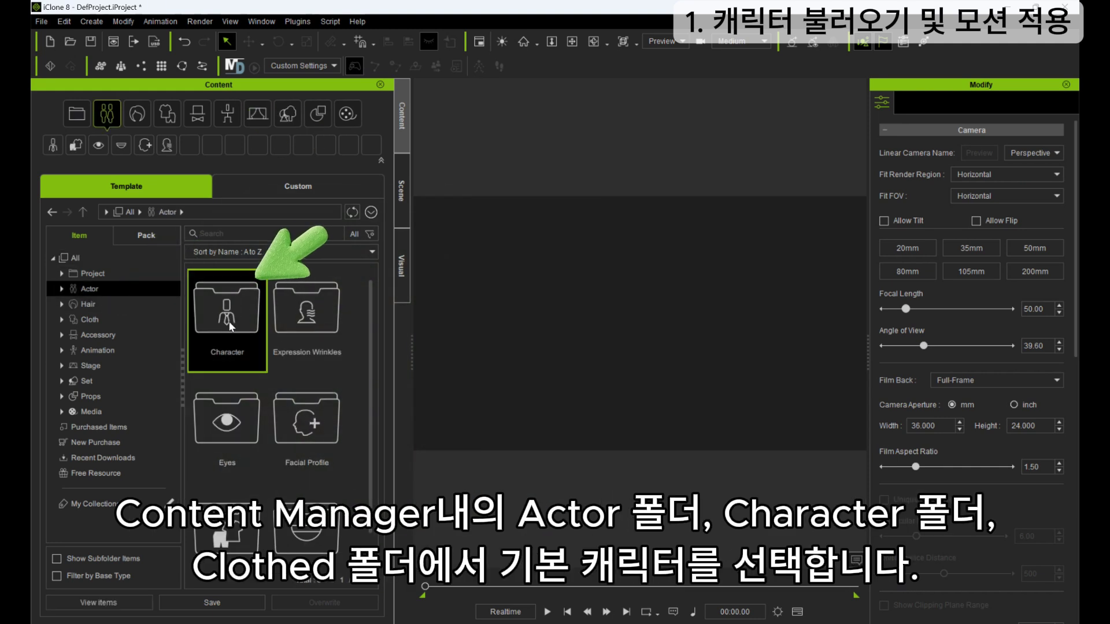
double_click(230, 328)
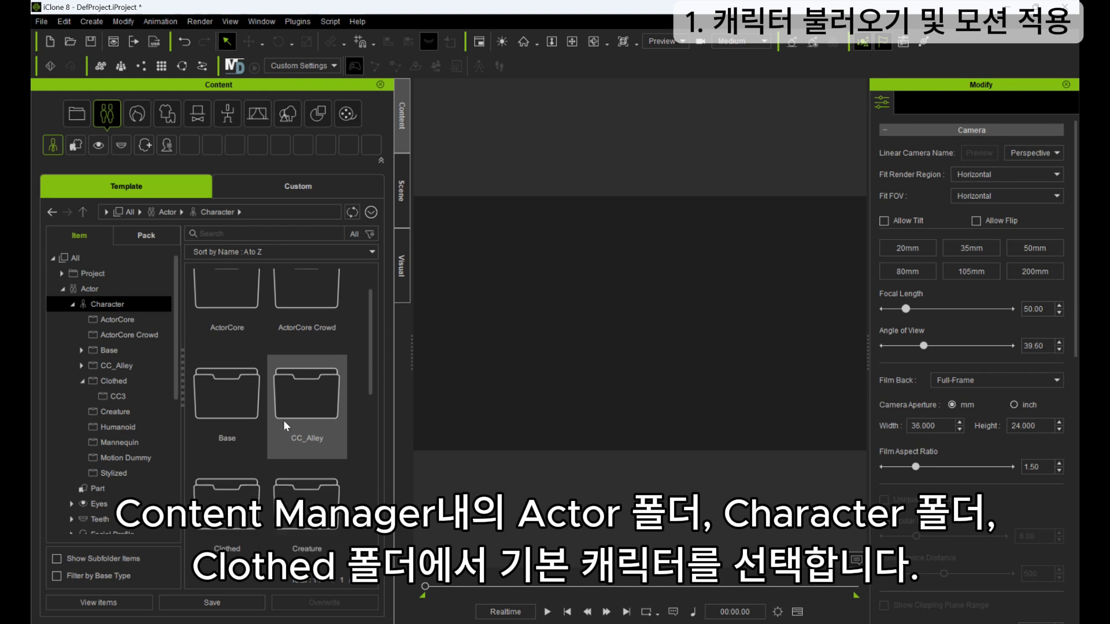
double_click(225, 470)
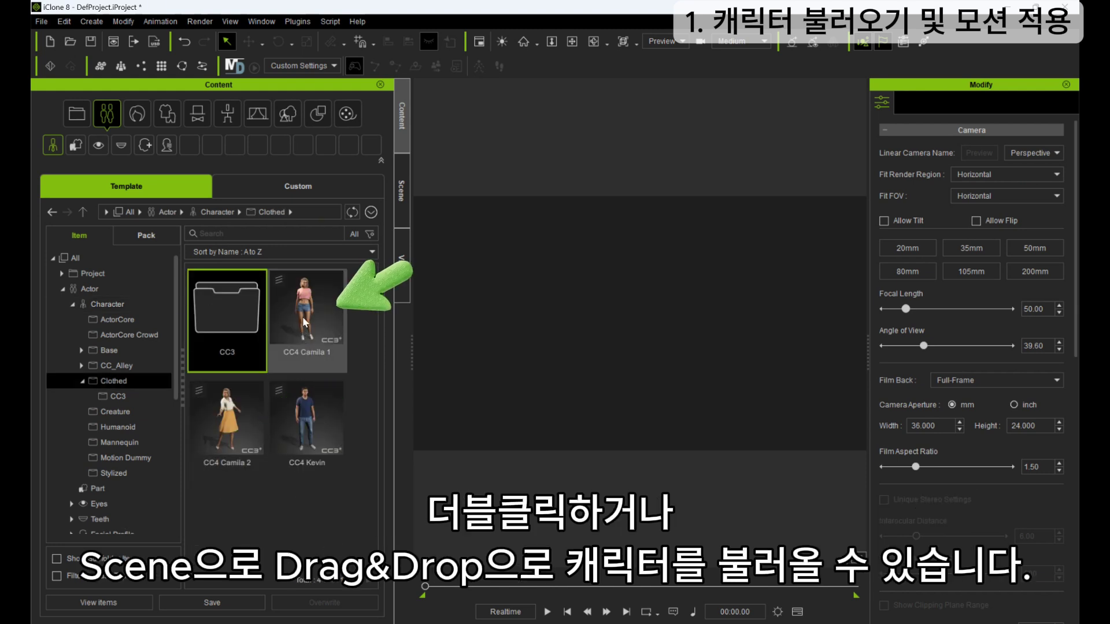
mouse_move(303, 317)
left_mouse_down()
mouse_move(646, 353)
mouse_move(312, 330)
left_mouse_up()
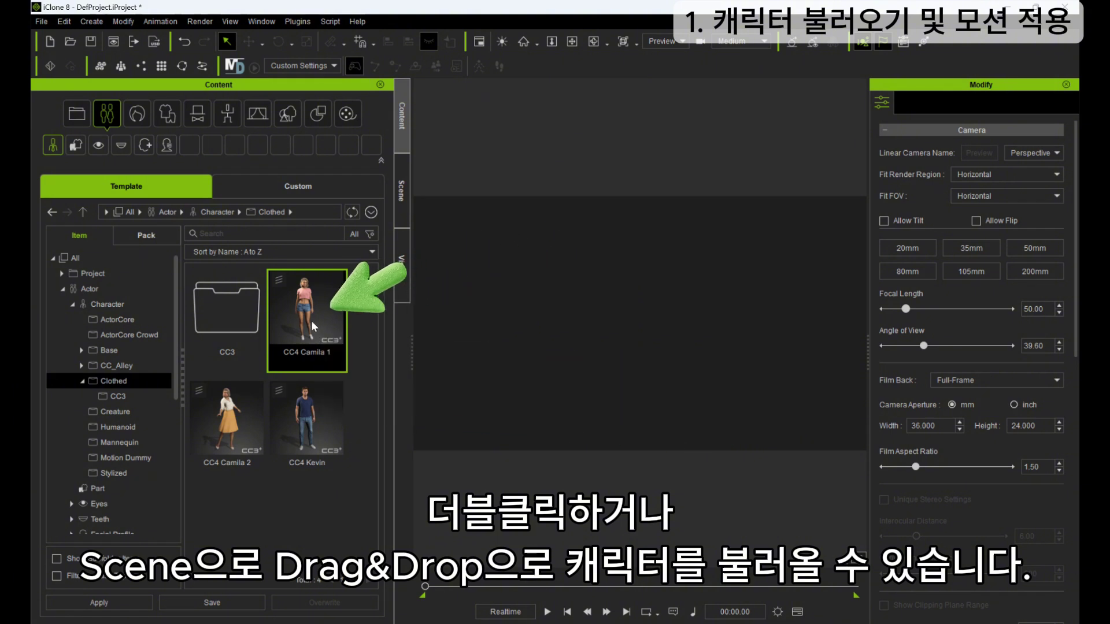
double_click(313, 325)
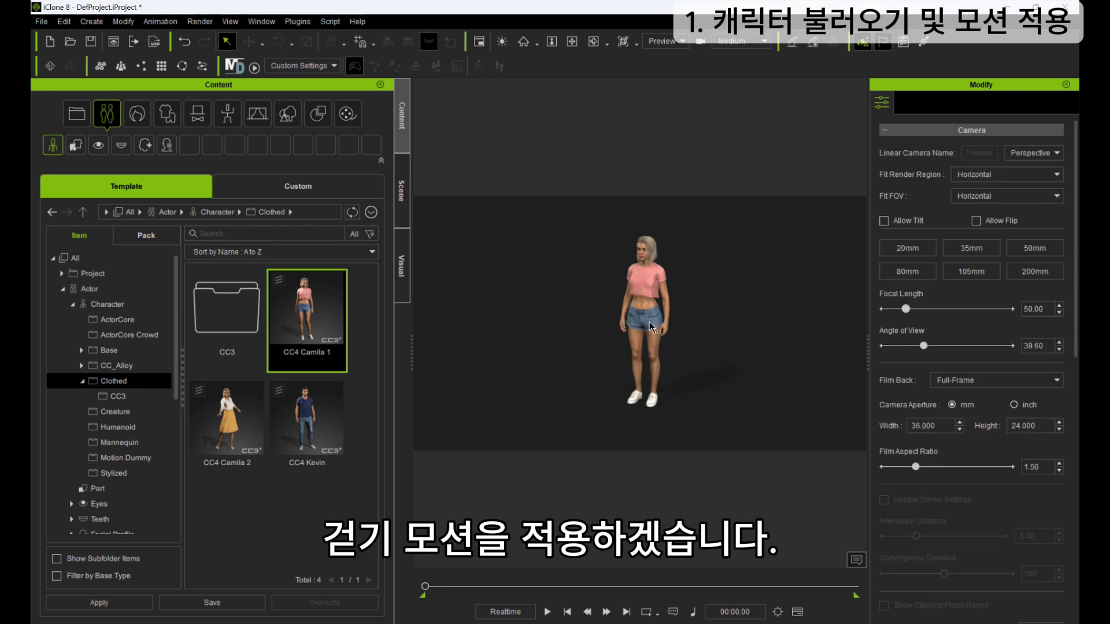
Switch to the Animation layout, close the Curve Editor and Animation Layer, and reposition and enlarge the floating Content Manager.
key("ctrl+3")
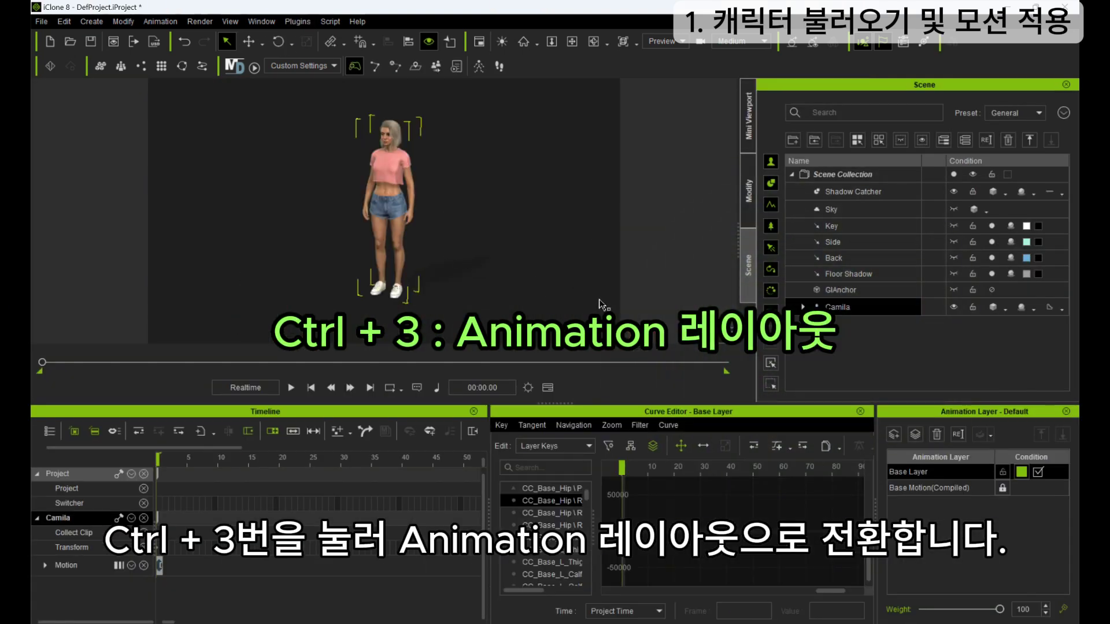
left_click(860, 411)
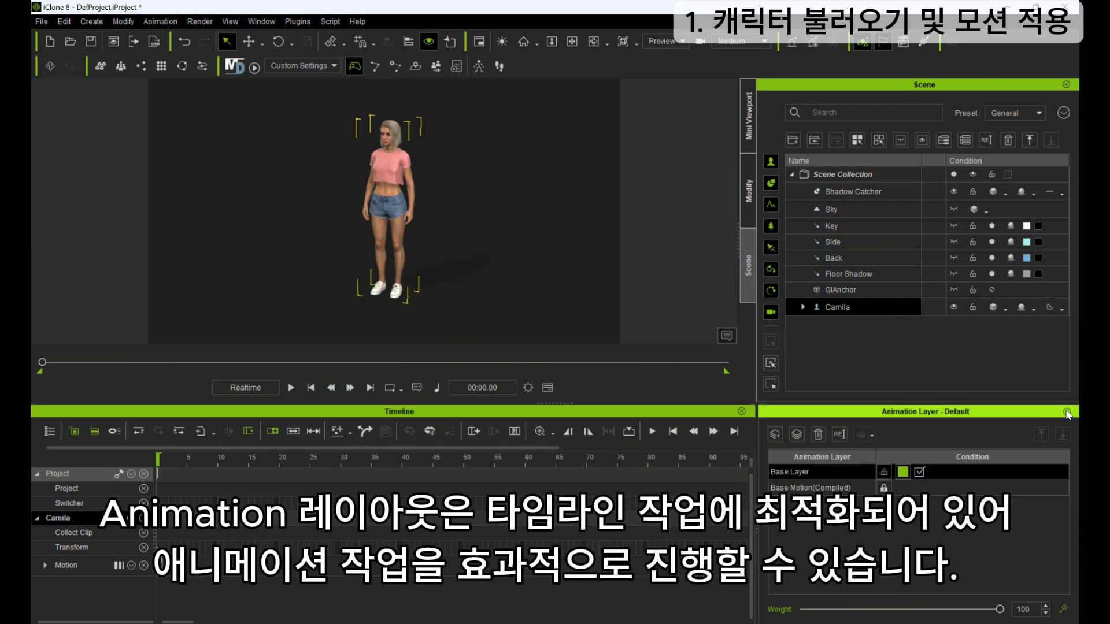
left_click(1066, 411)
left_click_drag(914, 140, 806, 71)
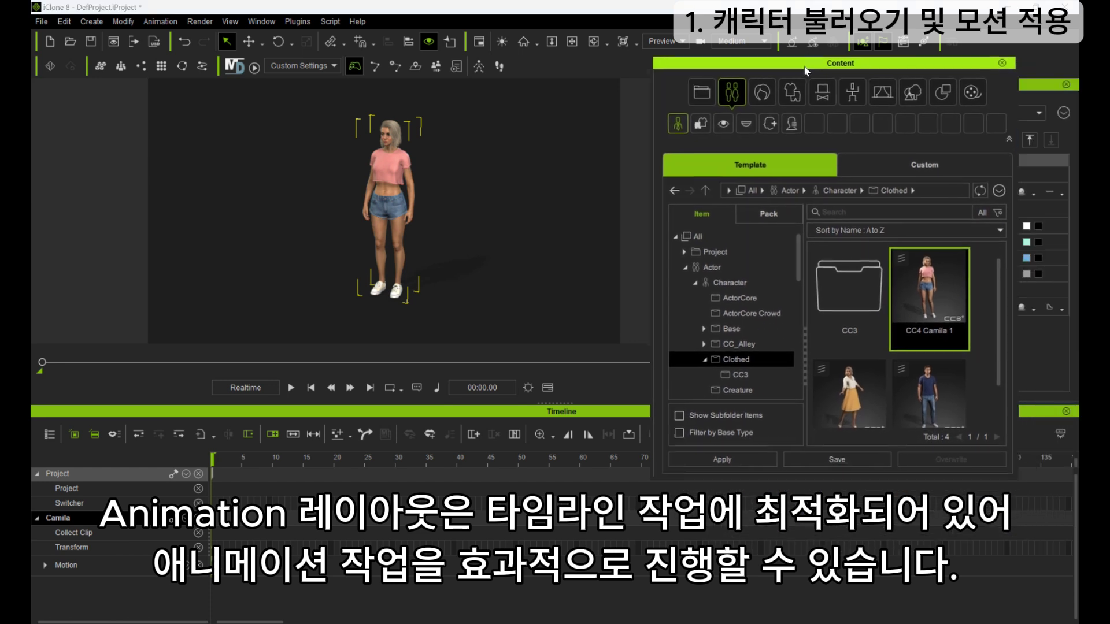
left_click_drag(796, 471, 794, 555)
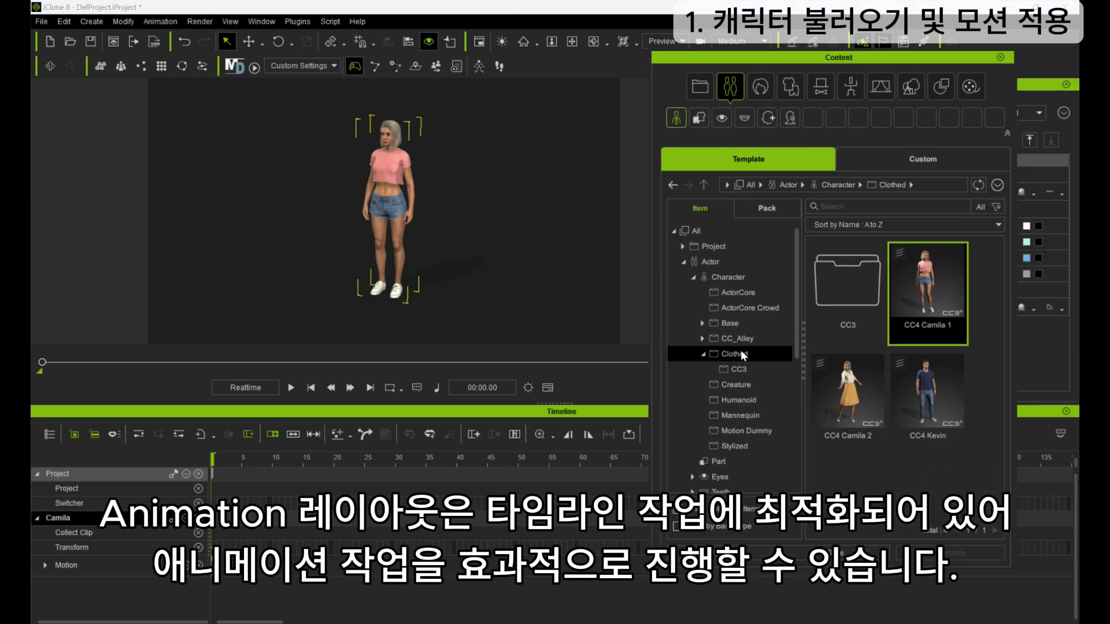
Browse the content library to the Animation, Motion, 2.Human Female, Move folder.
scroll(741, 352, "down", 4)
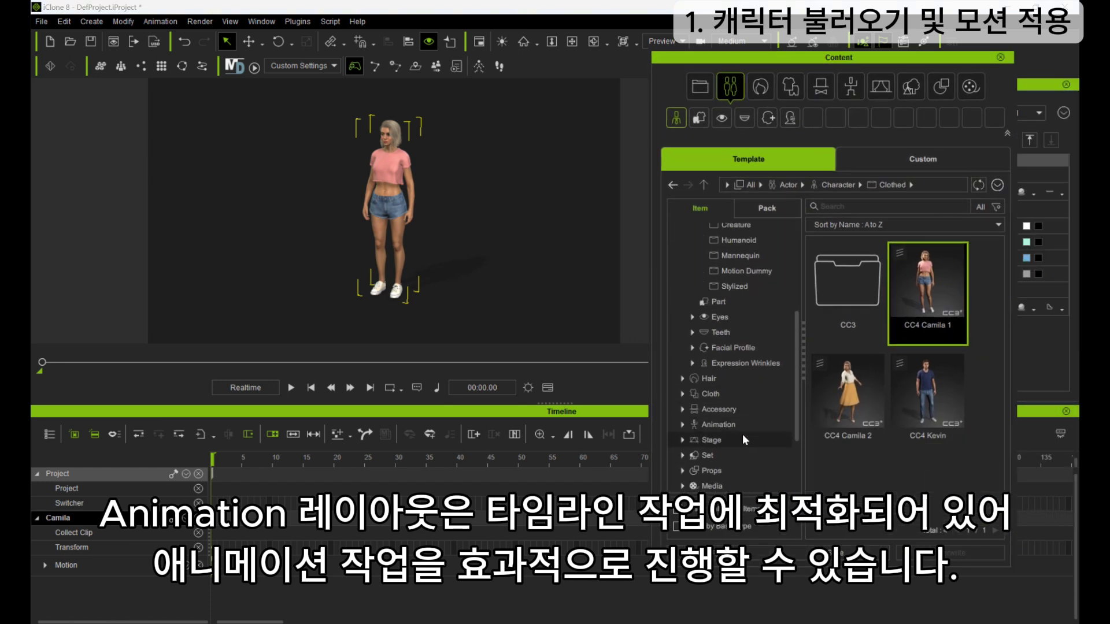
left_click(719, 424)
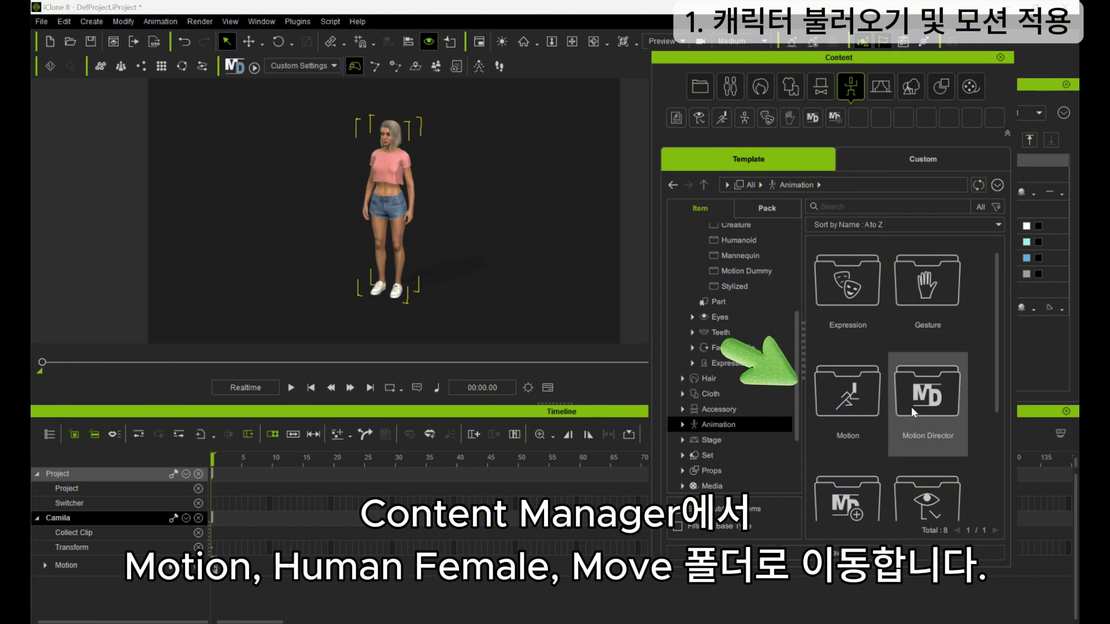
double_click(869, 394)
left_click(927, 286)
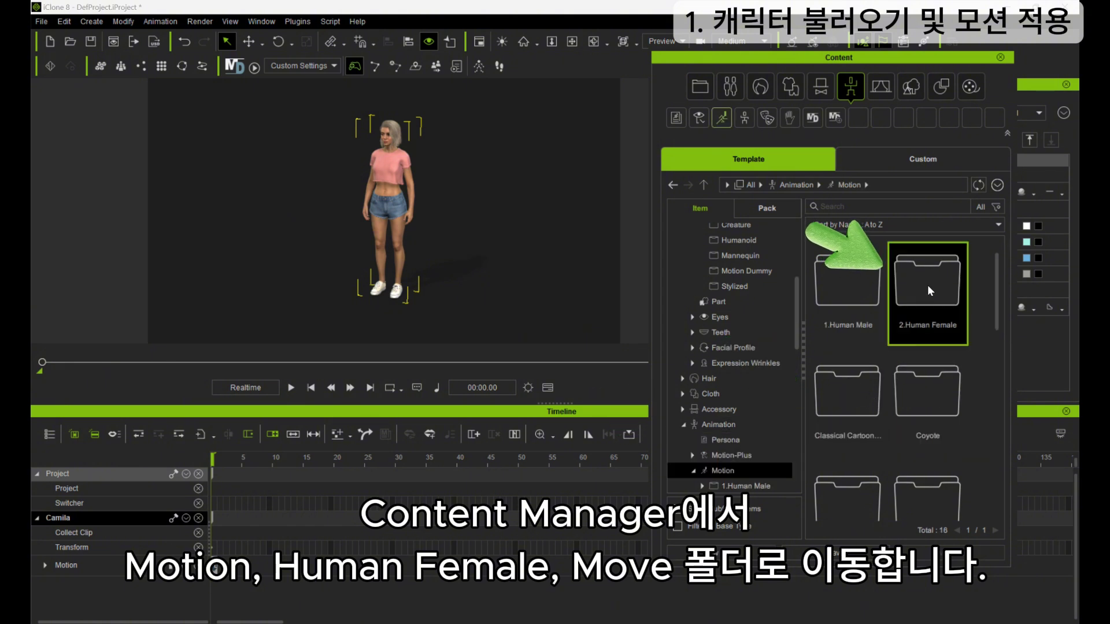
double_click(927, 285)
double_click(920, 293)
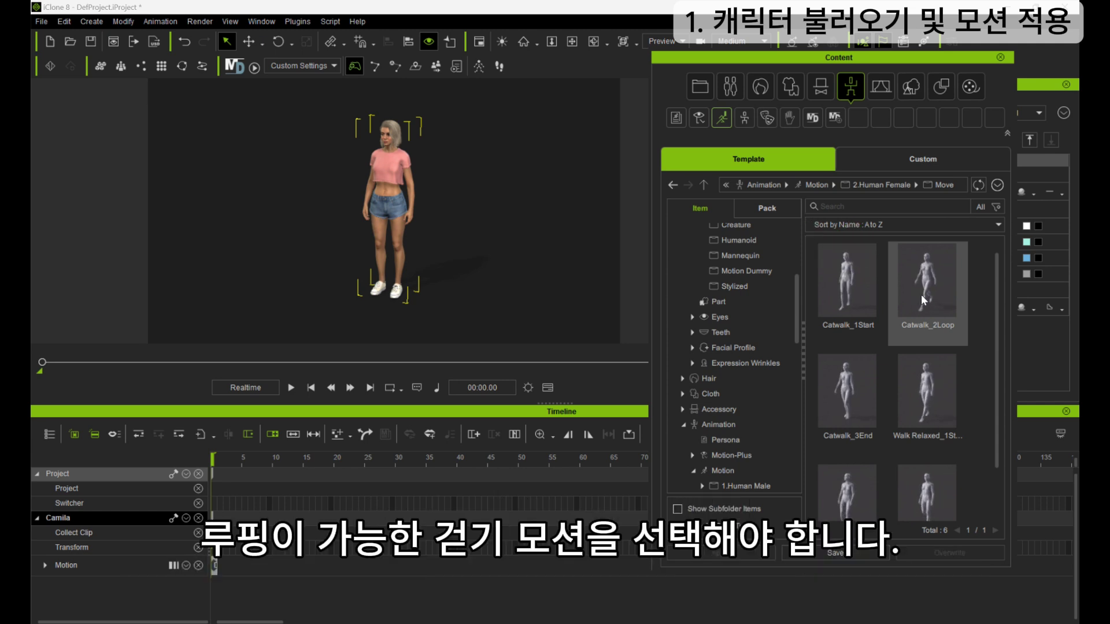
Apply the Catwalk_2Loop walking motion to the Camila character and close the Content Manager.
left_click(921, 294)
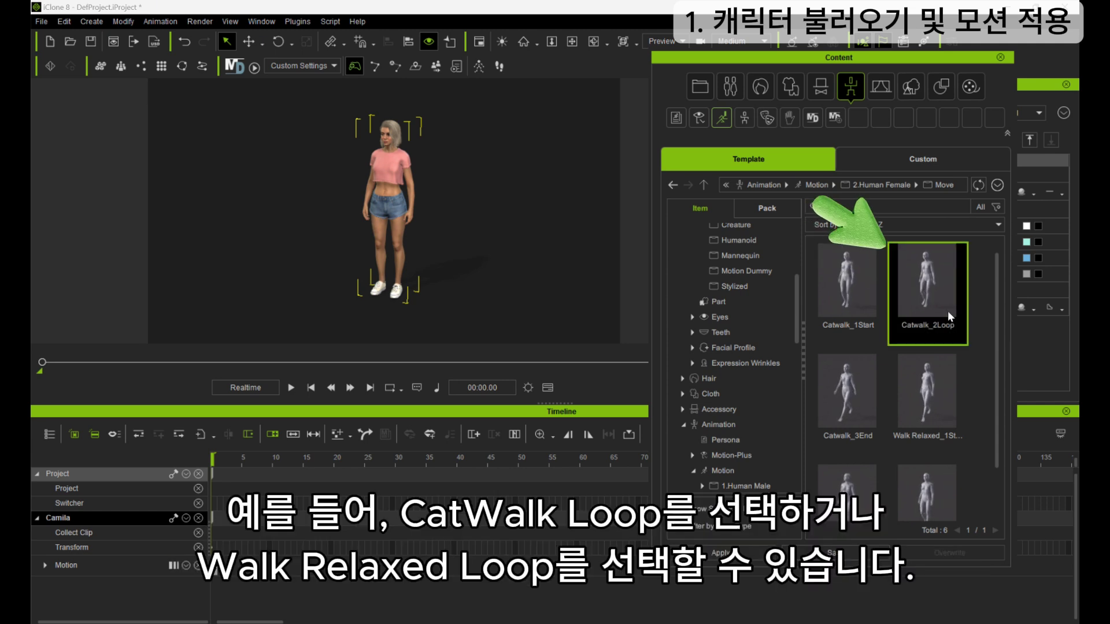
scroll(927, 411, "down", 2)
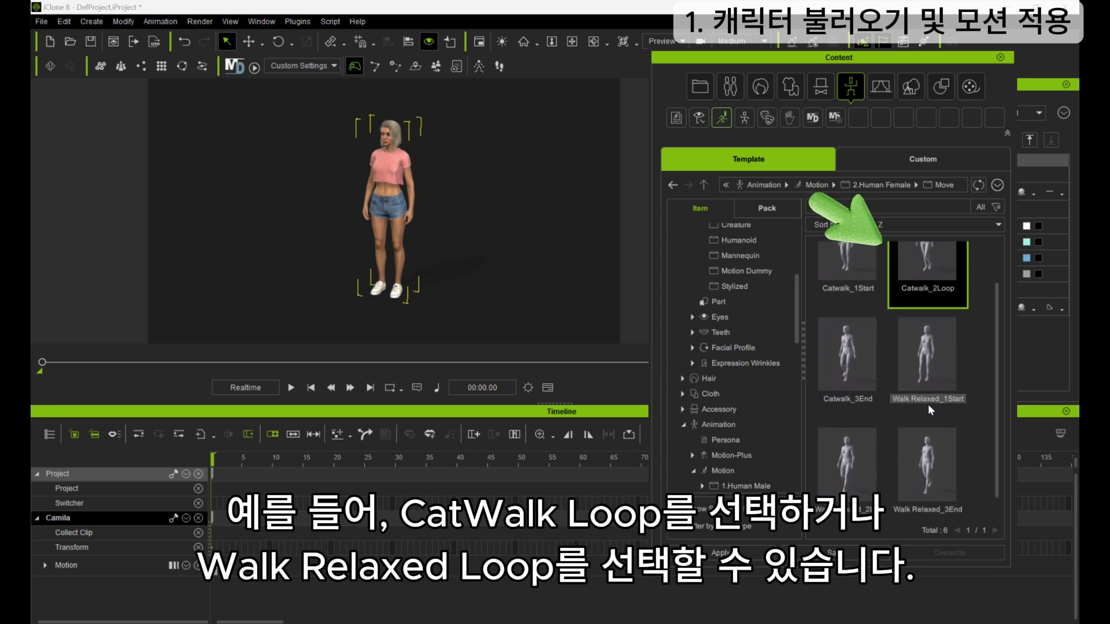
left_click(850, 455)
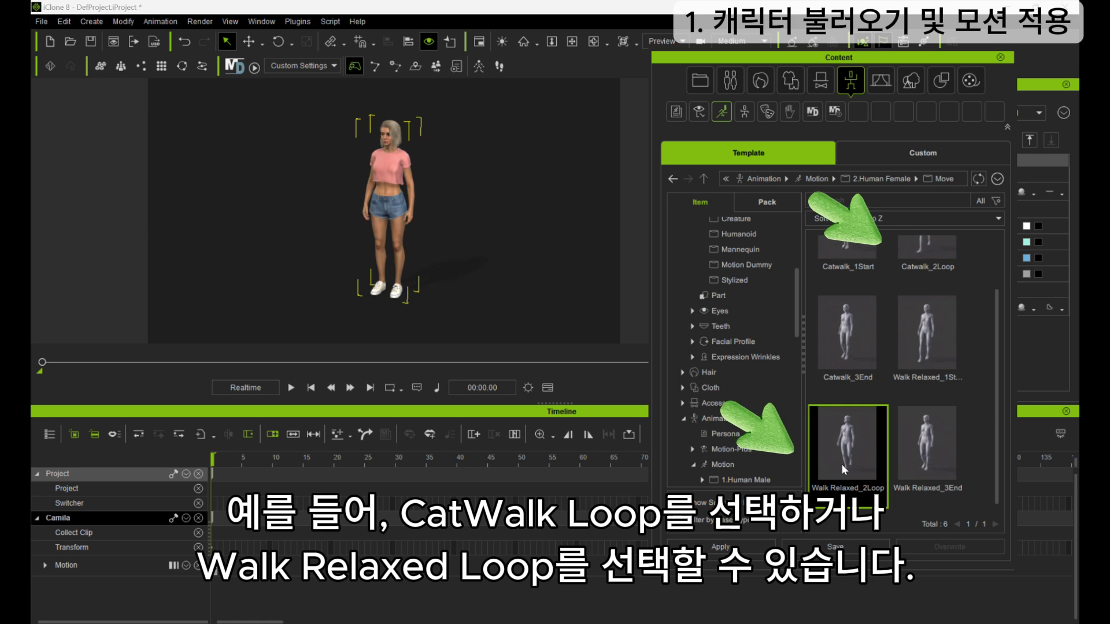
scroll(841, 464, "up", 1)
left_click(913, 245)
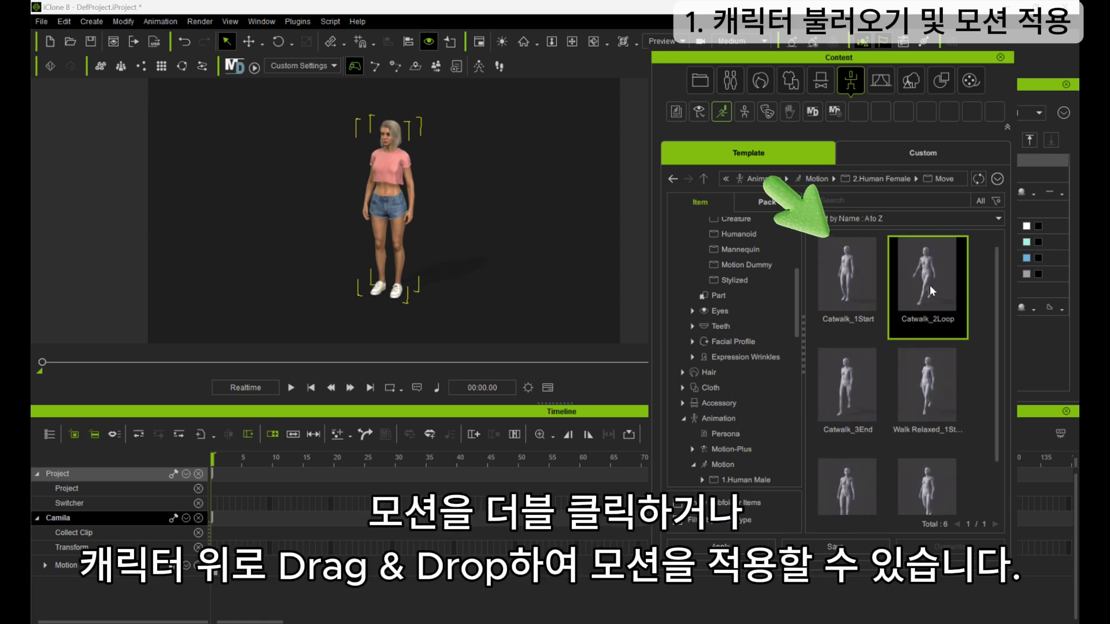
left_click_drag(929, 286, 381, 202)
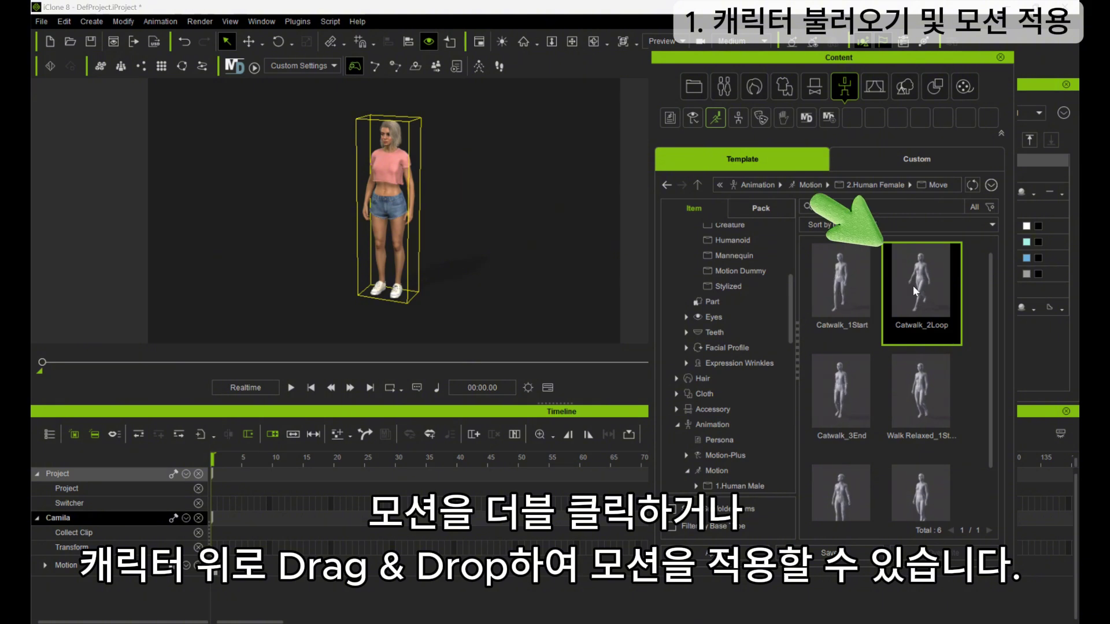
double_click(914, 285)
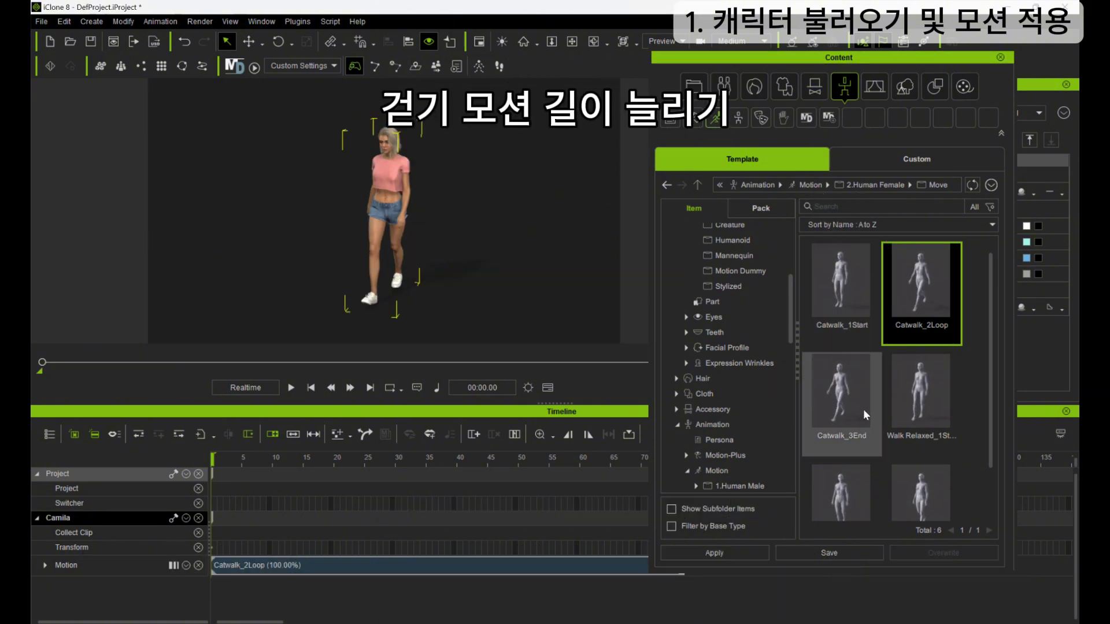
key("F4")
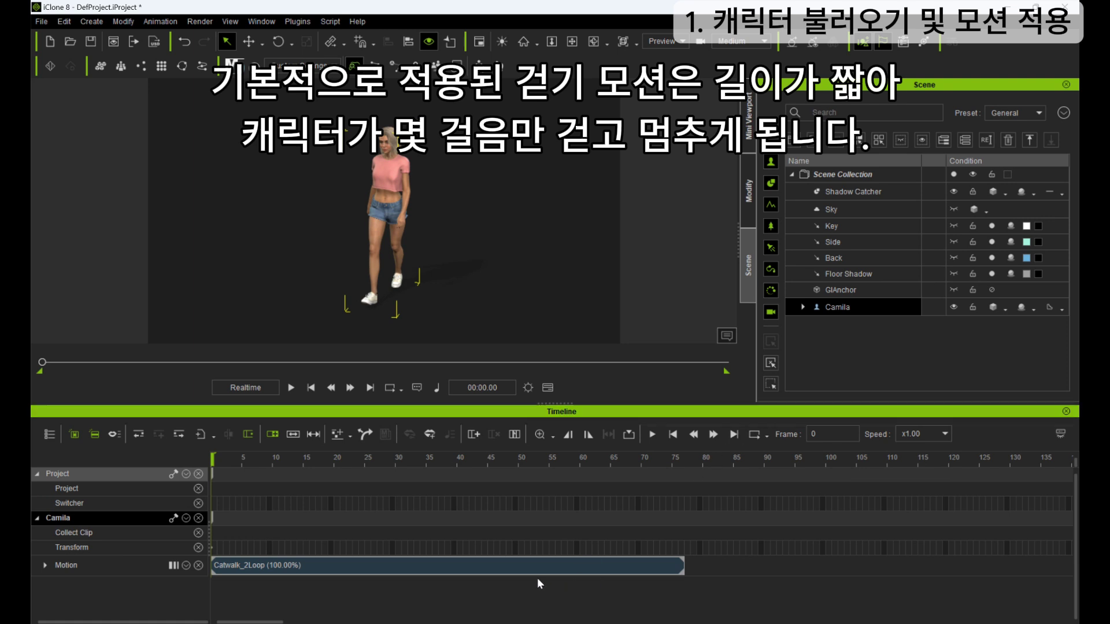
Play back the short Catwalk_2Loop motion to check how long the character walks.
scroll(527, 572, "down", 5, "ctrl")
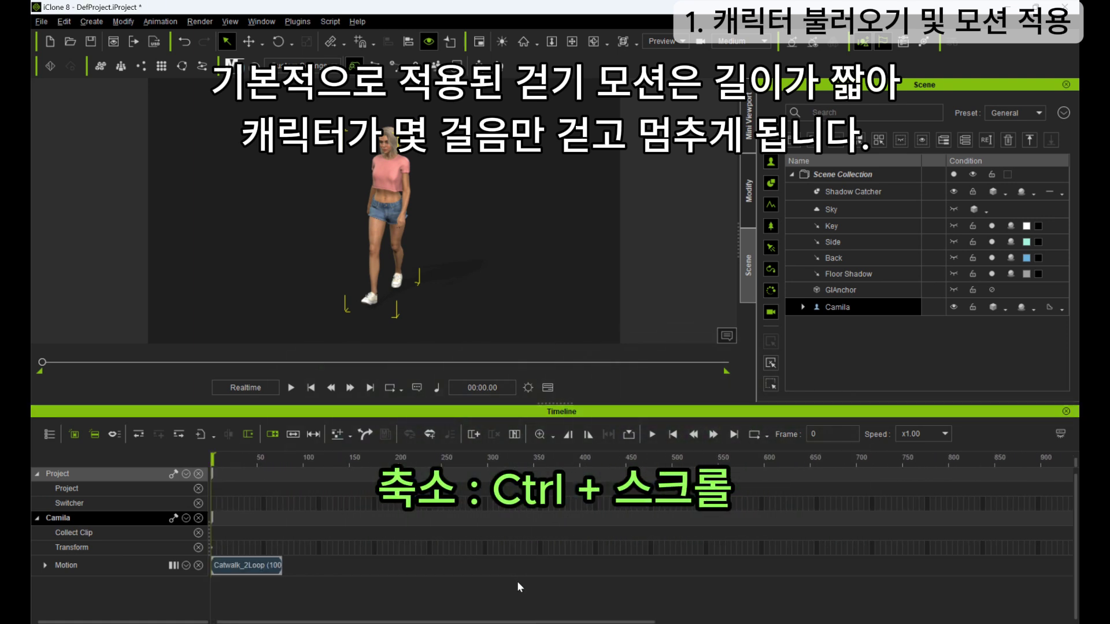
scroll(517, 581, "down", 1, "ctrl")
key("space")
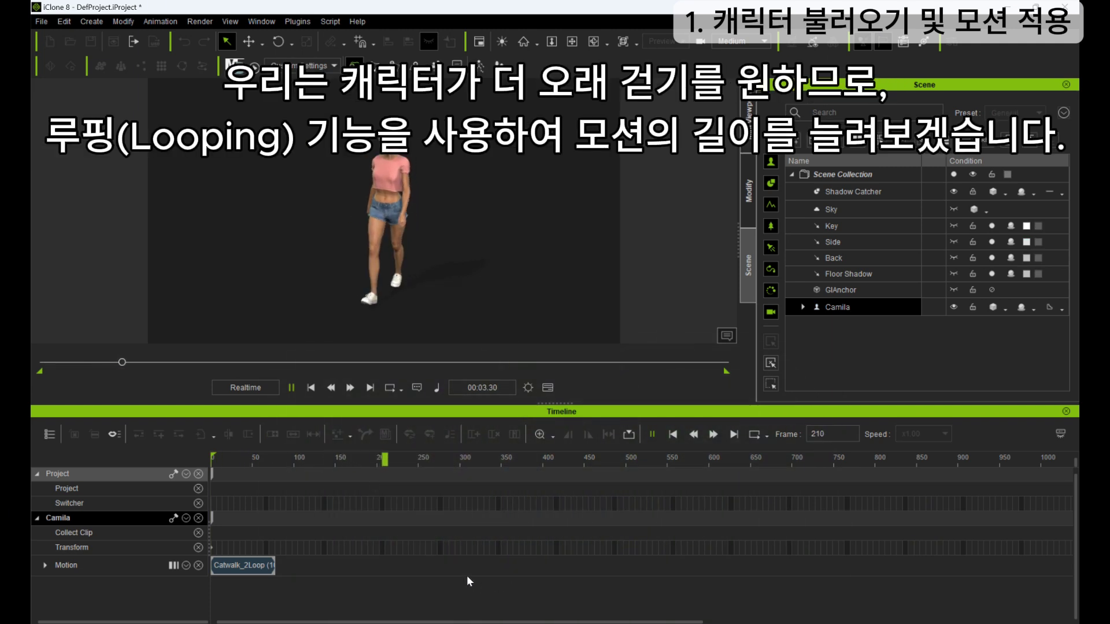
key("space")
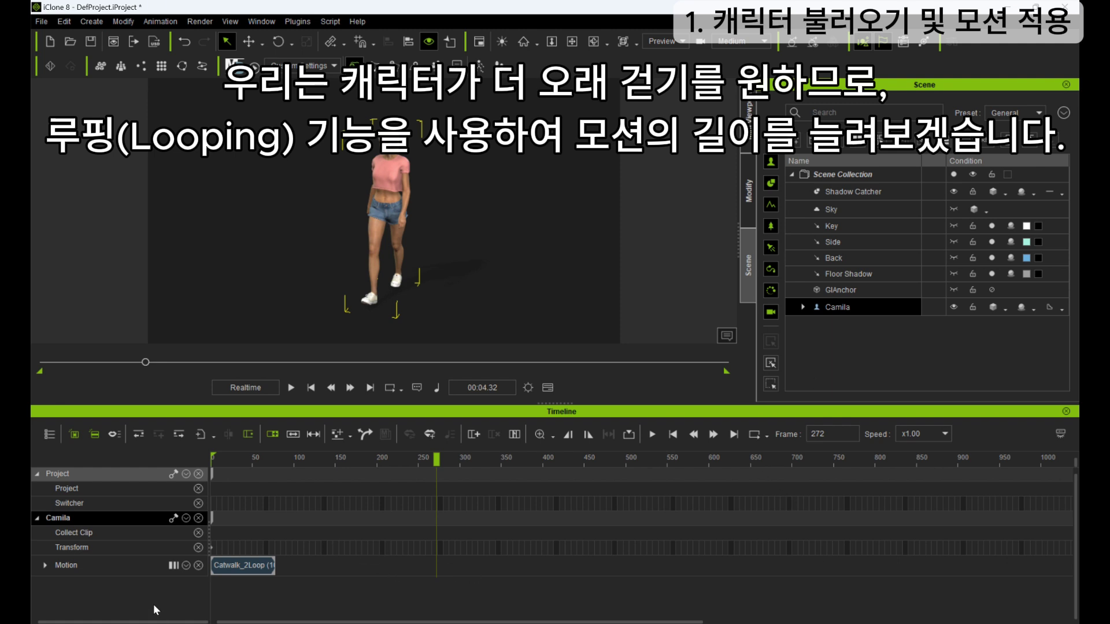
Extend the Catwalk_2Loop clip by looping it to about frame 848 and play back the longer walk.
left_click(269, 568)
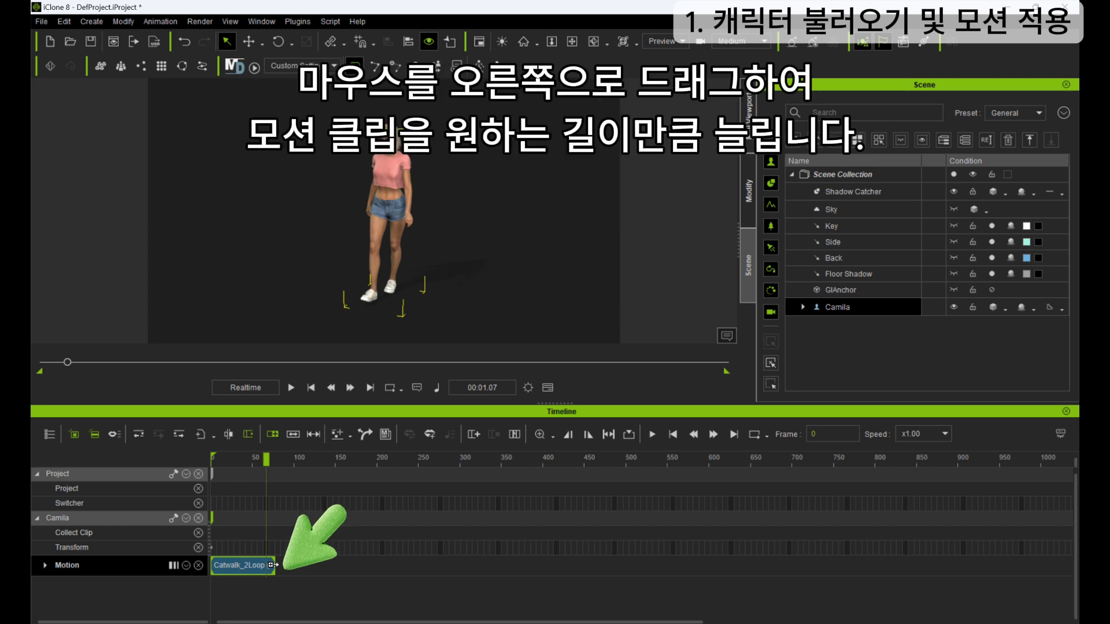
left_click_drag(272, 564, 914, 575)
key("space")
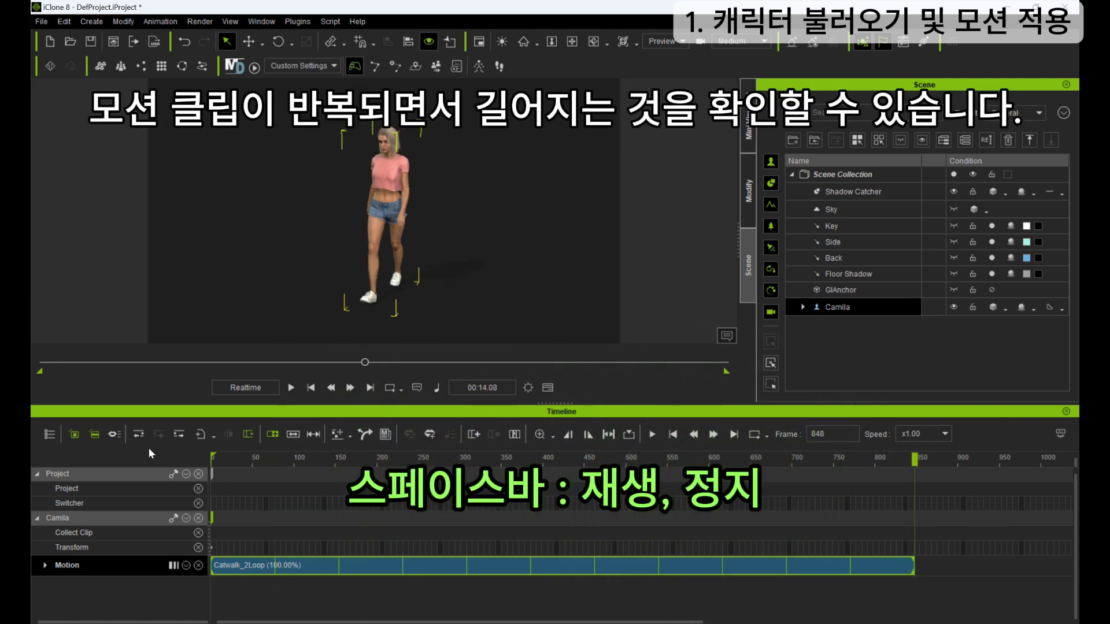
key("space")
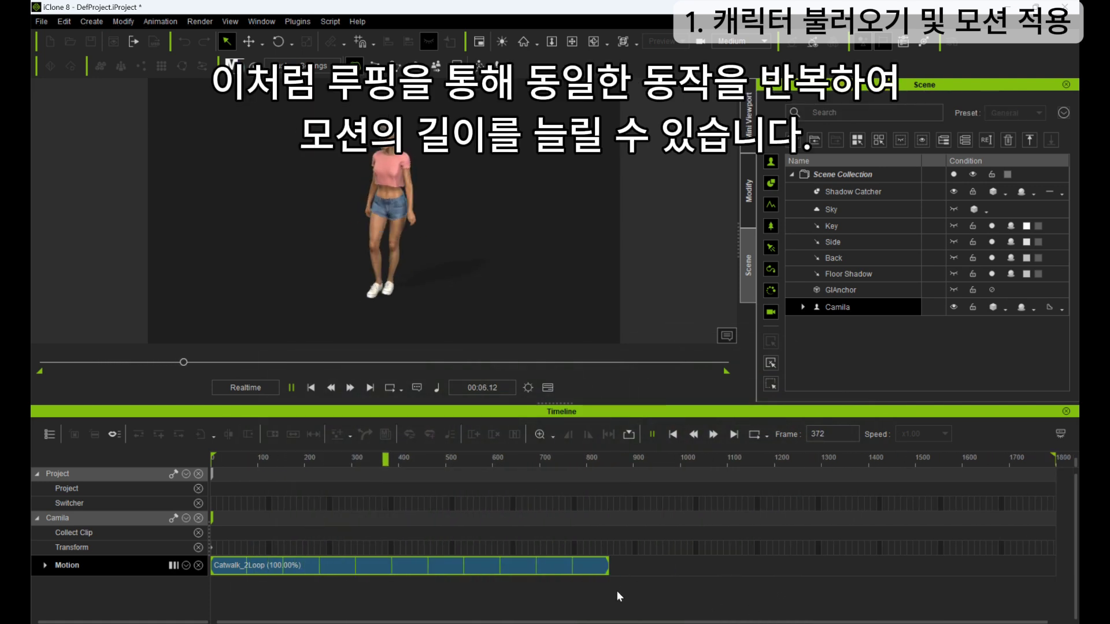
Lengthen the looped walk clip further to about frame 1150 and review it from the start of the timeline.
left_click_drag(606, 564, 751, 565)
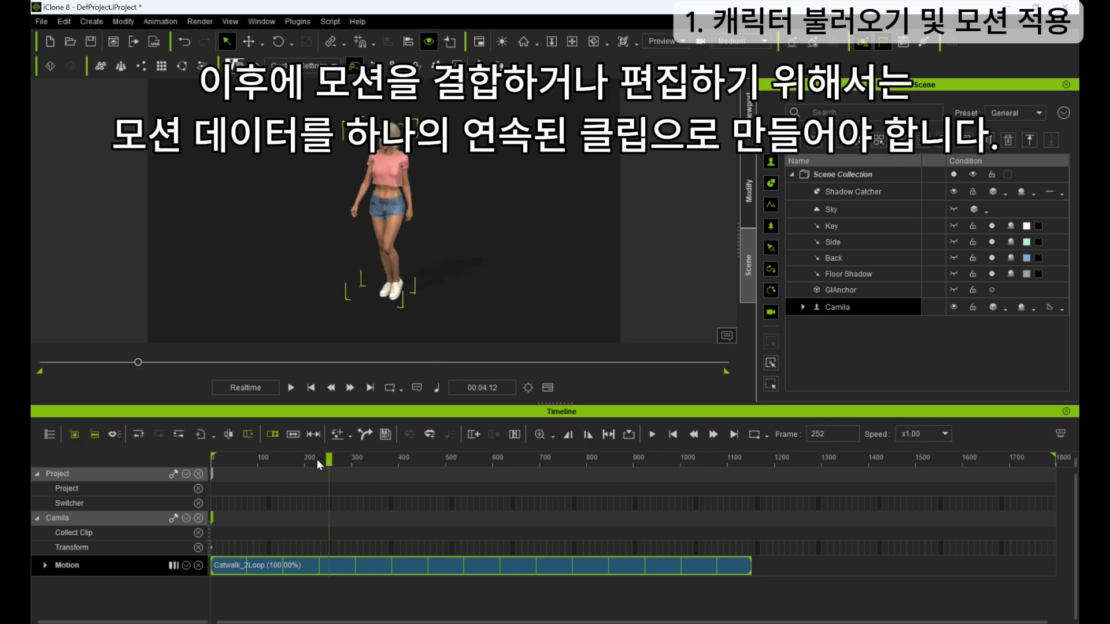
left_click_drag(316, 459, 189, 515)
left_click_drag(357, 574, 275, 571)
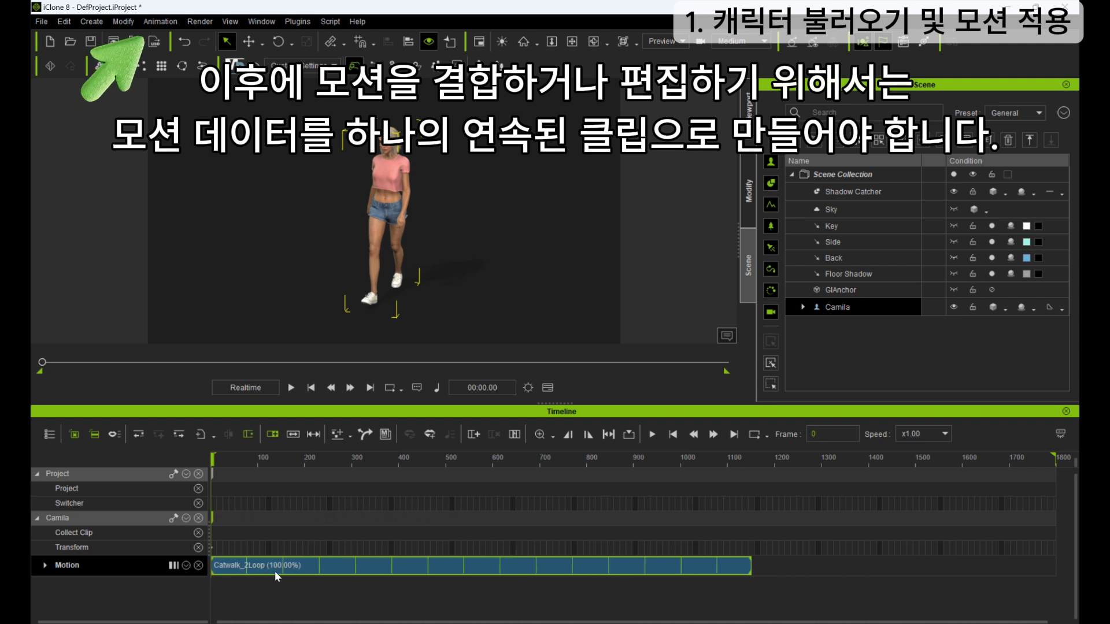
key("space")
Bake the looped walk into one continuous clip with Flatten All Motion With Constraint and play back the result.
left_click(160, 22)
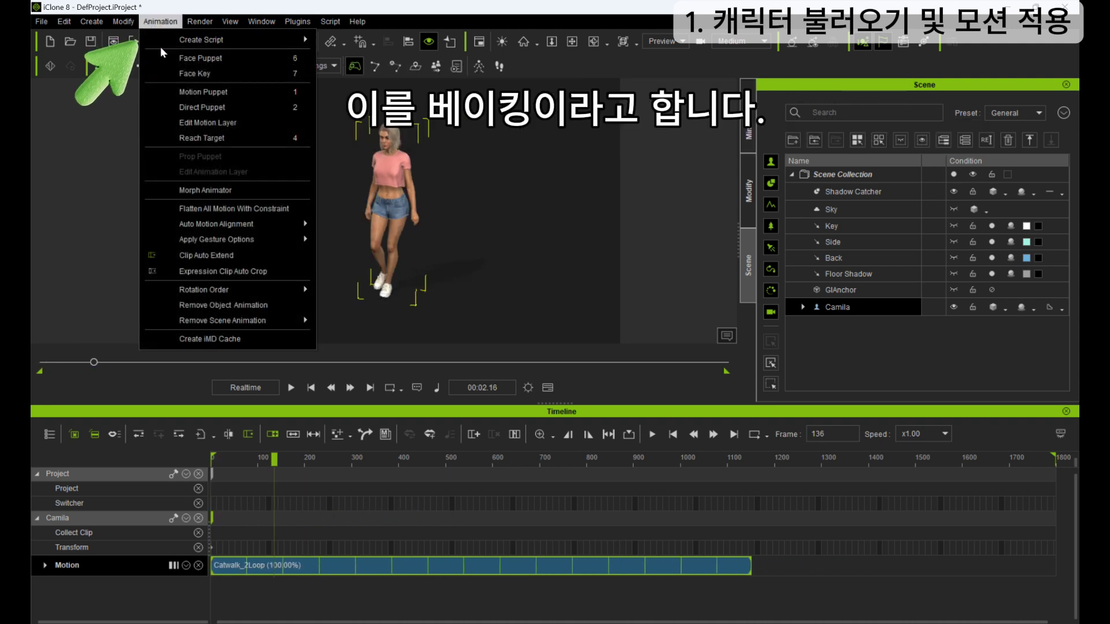
left_click(204, 210)
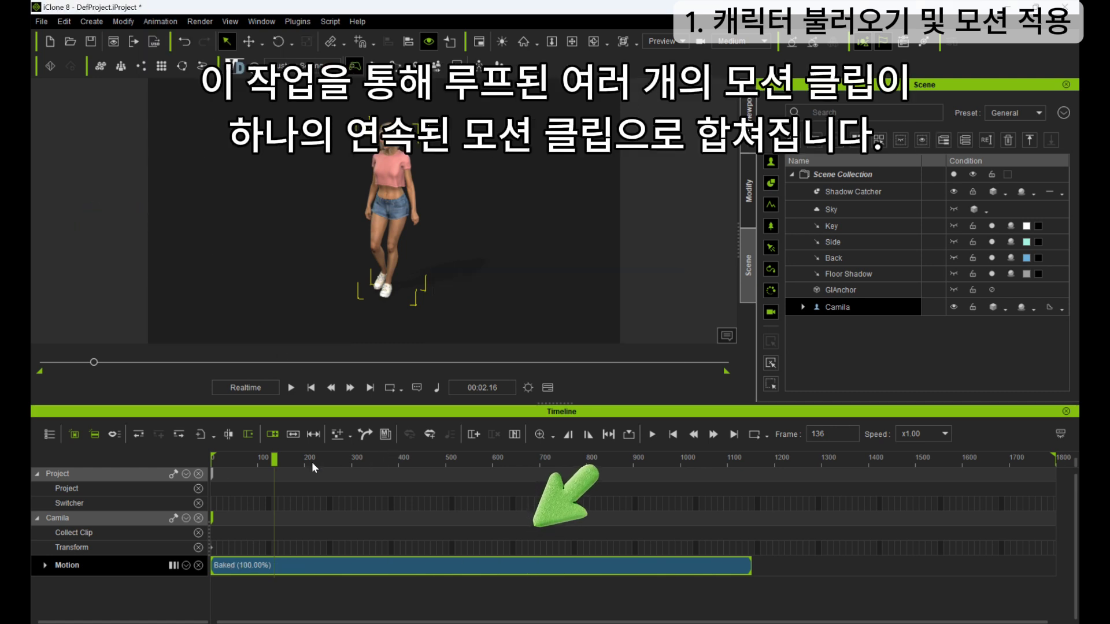
key("space")
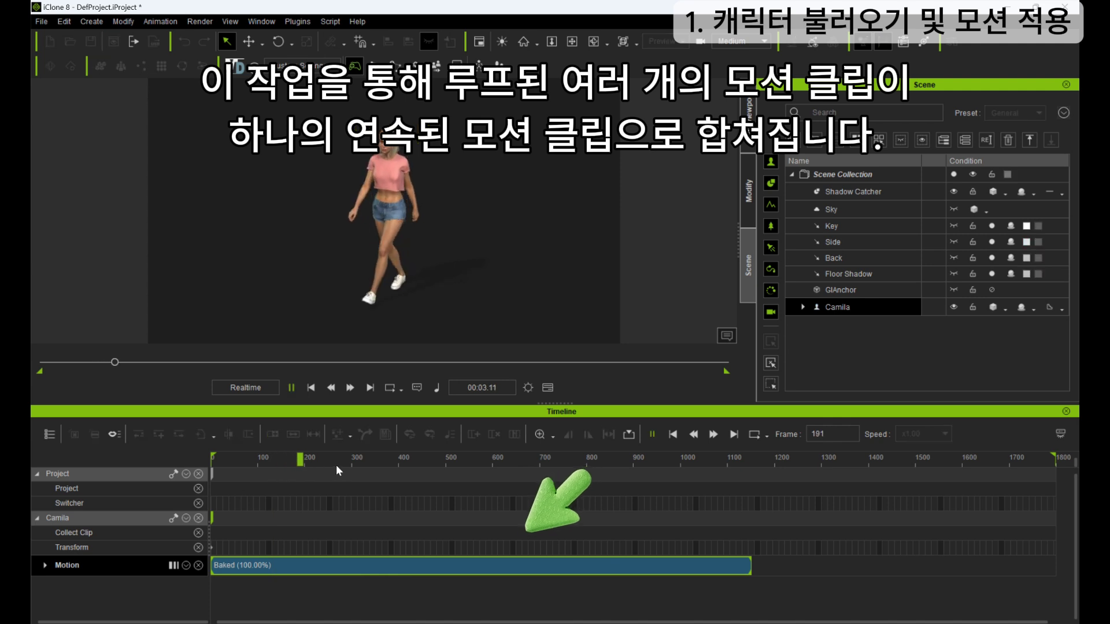
left_click(355, 567)
left_click_drag(359, 567, 297, 588)
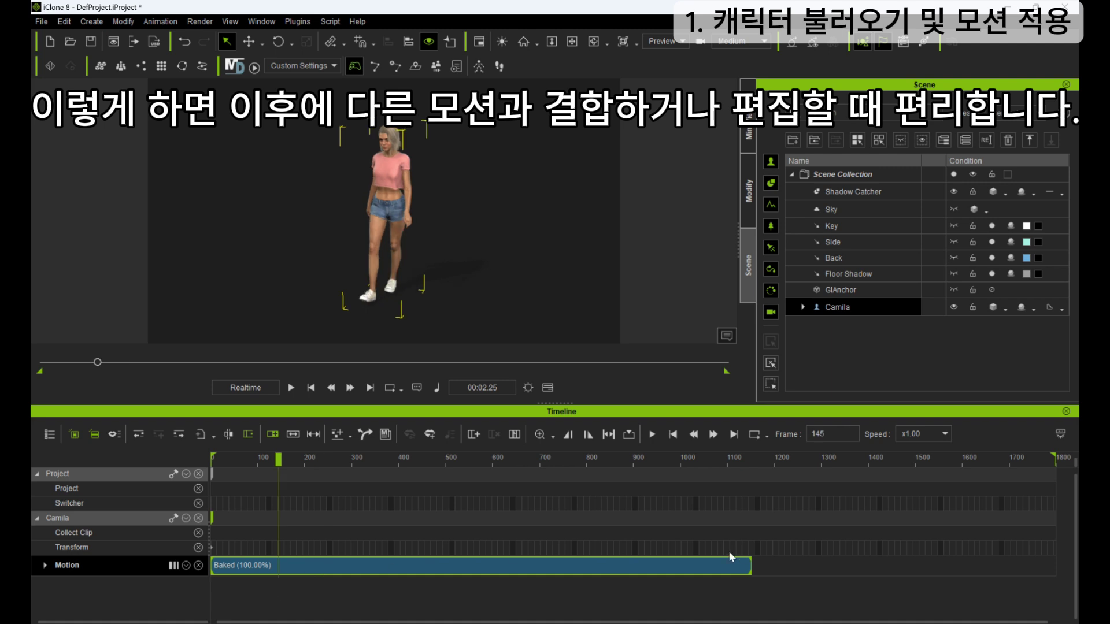
Place the playhead just past the end of the baked walk clip, at frame 1200.
left_click_drag(749, 461, 763, 470)
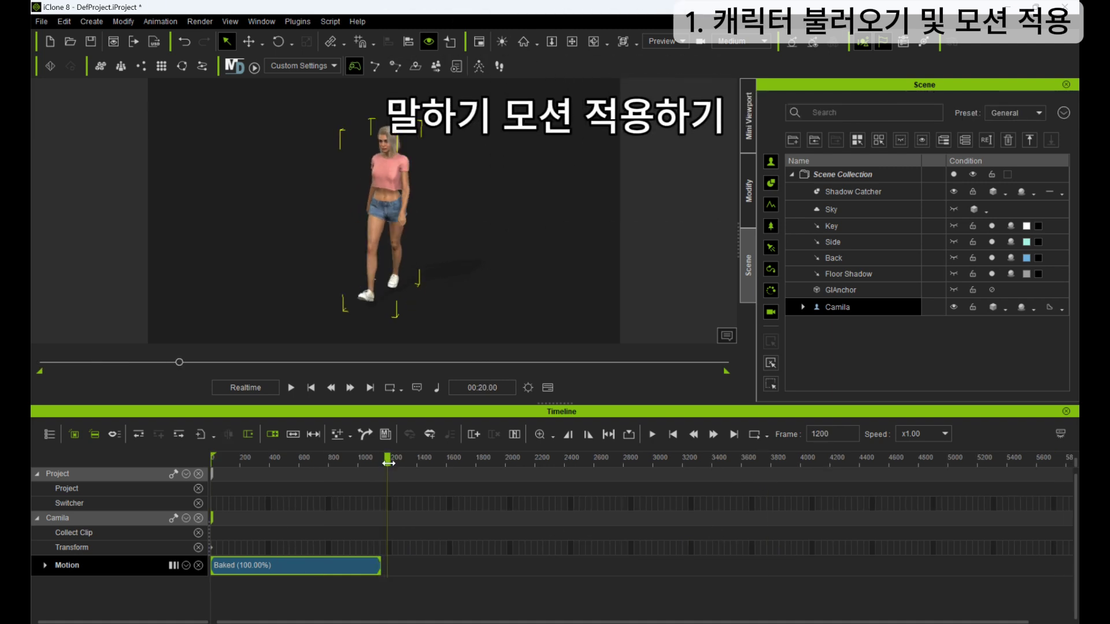
left_click_drag(440, 621, 396, 621)
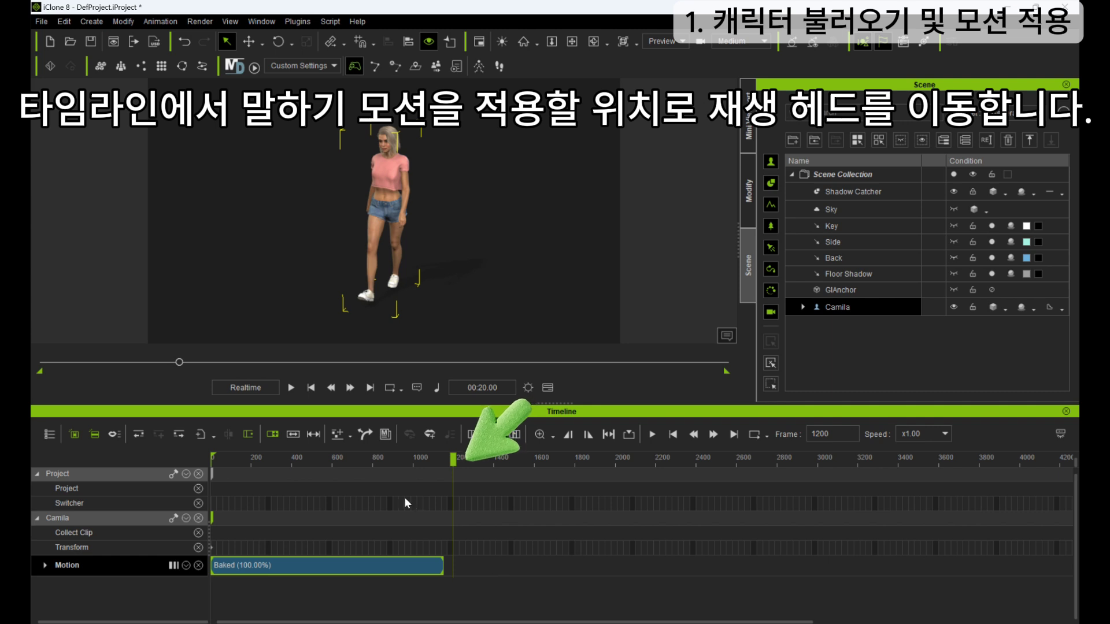
Open the Content Manager and browse to the Perform folder under Motion > 2.Human Female.
key("F4")
left_click(736, 396)
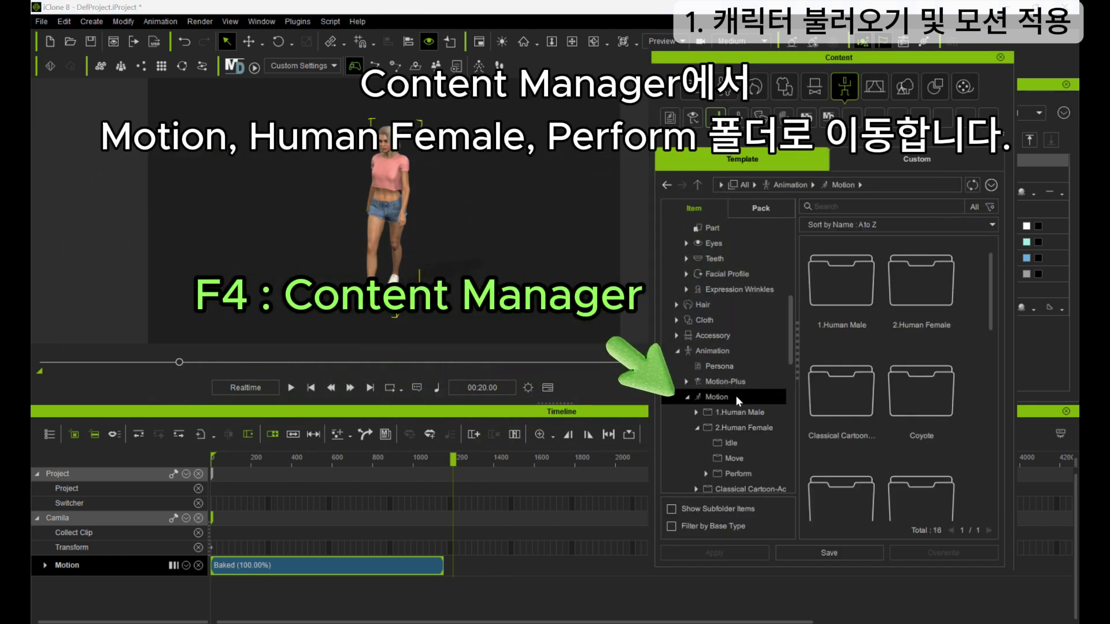
left_click(739, 427)
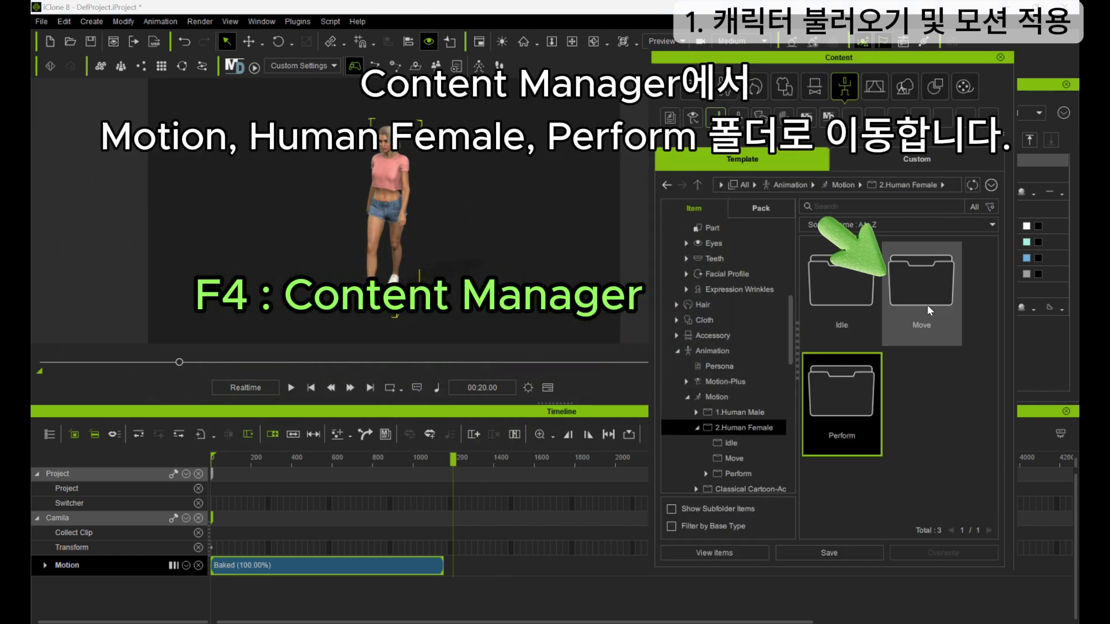
left_click(848, 408)
double_click(848, 404)
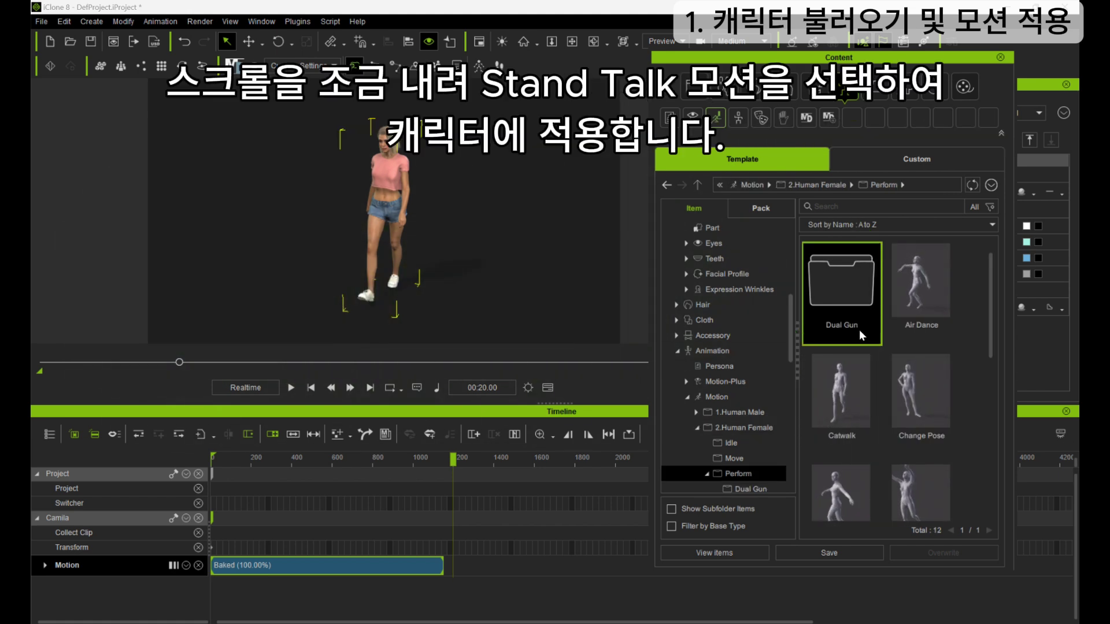
Apply the Stand Talk motion to the character at frame 1200 and preview the new clip.
scroll(890, 345, "down", 1)
scroll(891, 347, "down", 5)
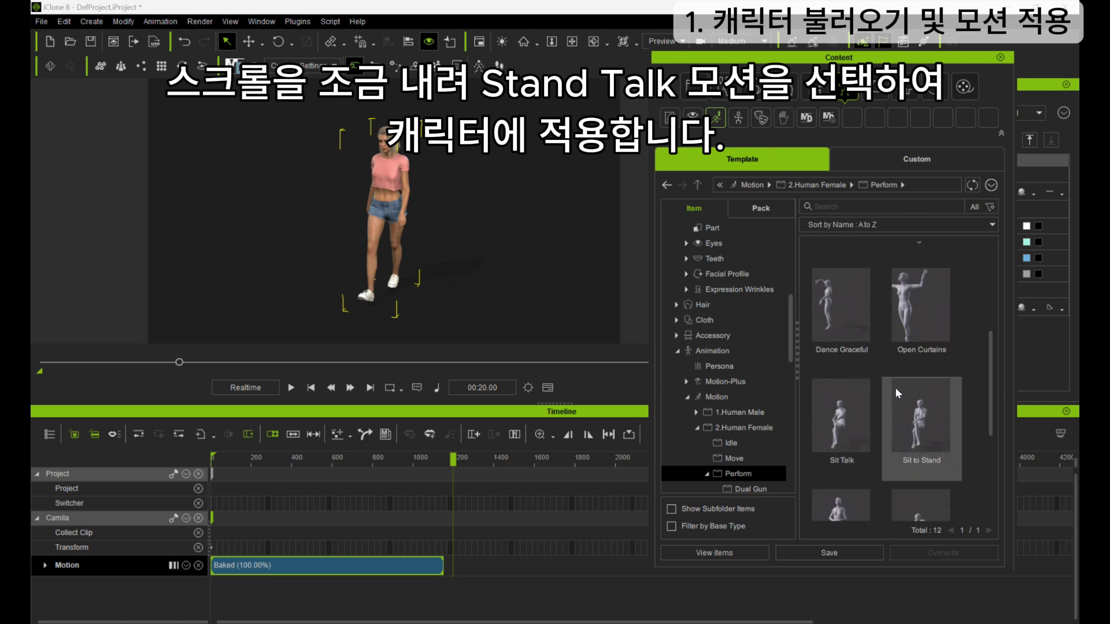
double_click(851, 421)
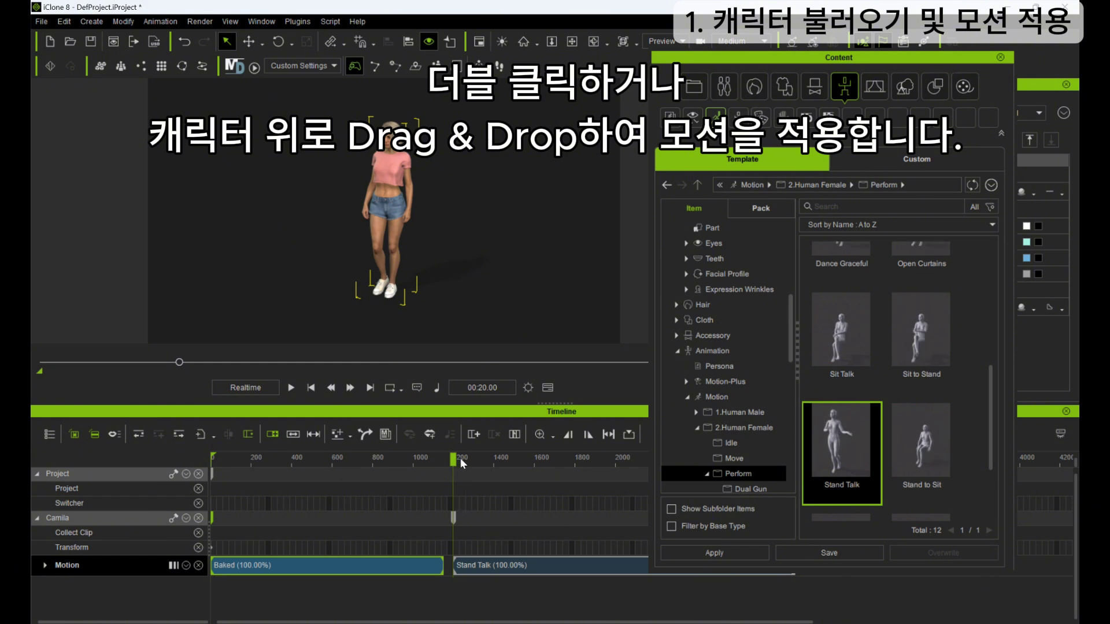
key("space")
left_click_drag(466, 458, 439, 458)
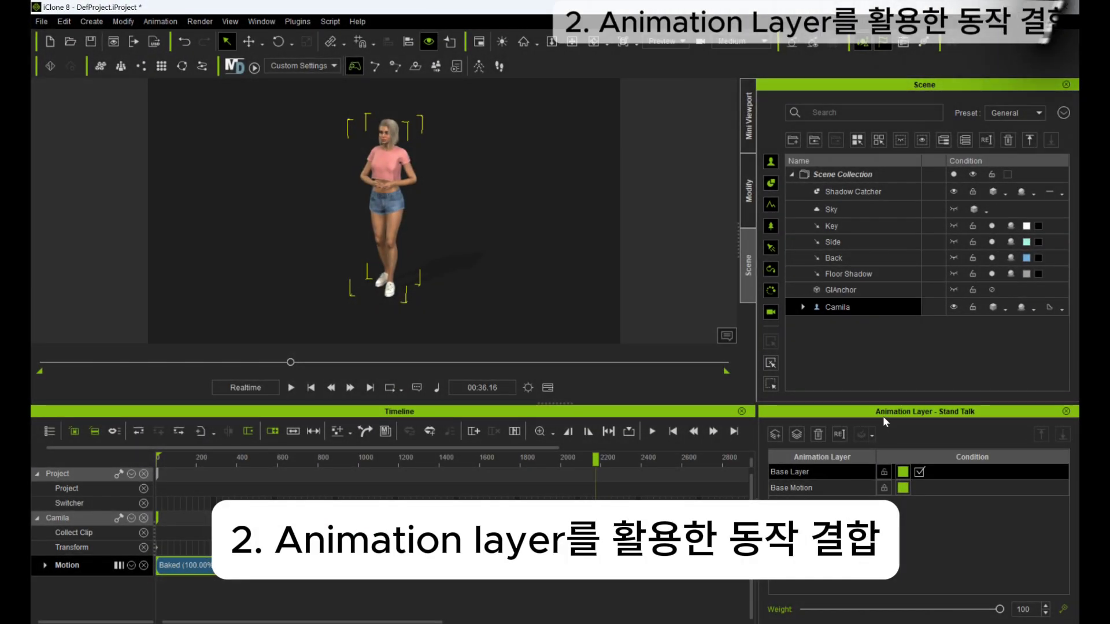
Undock the Animation Layer panel from beside the timeline, enlarge it and dock it with the Scene and Modify panels.
left_click_drag(883, 415, 536, 141)
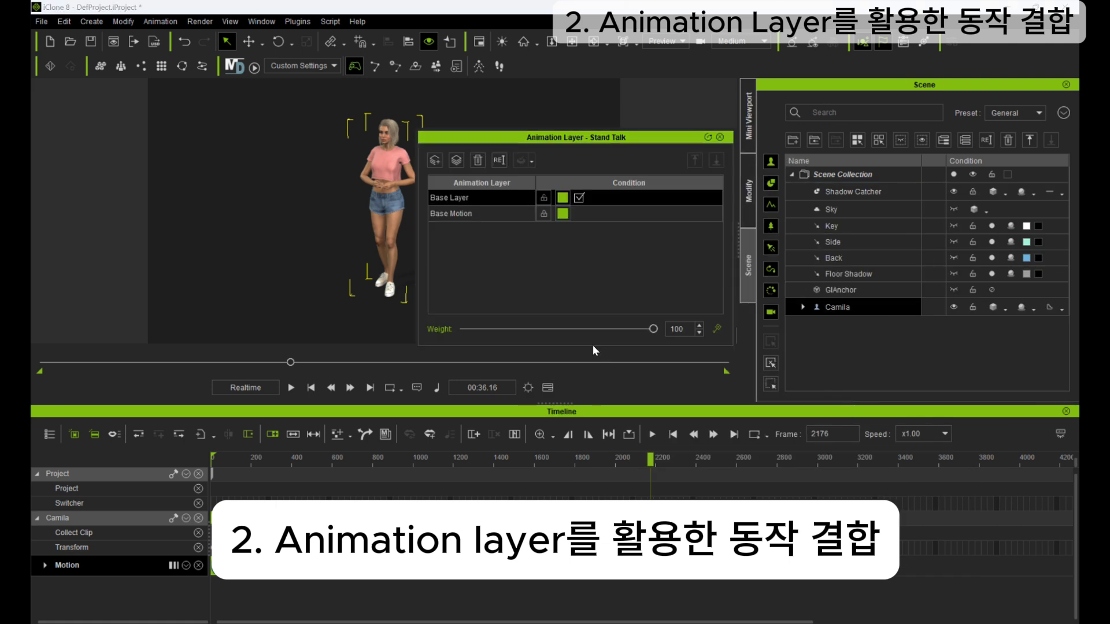
left_click_drag(593, 346, 593, 462)
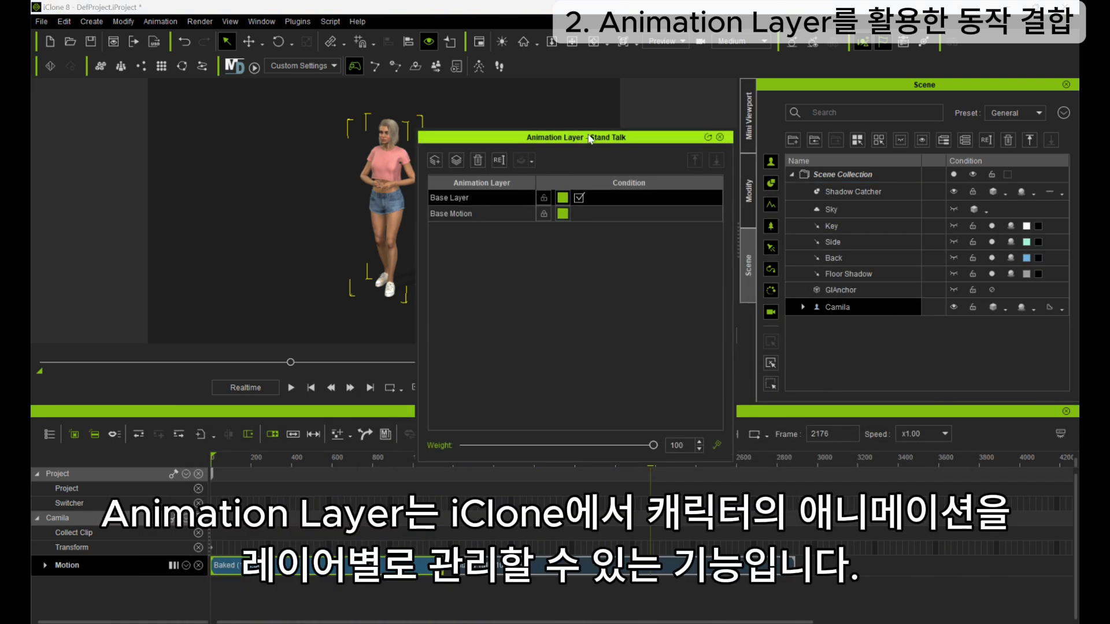
left_click_drag(590, 137, 702, 234)
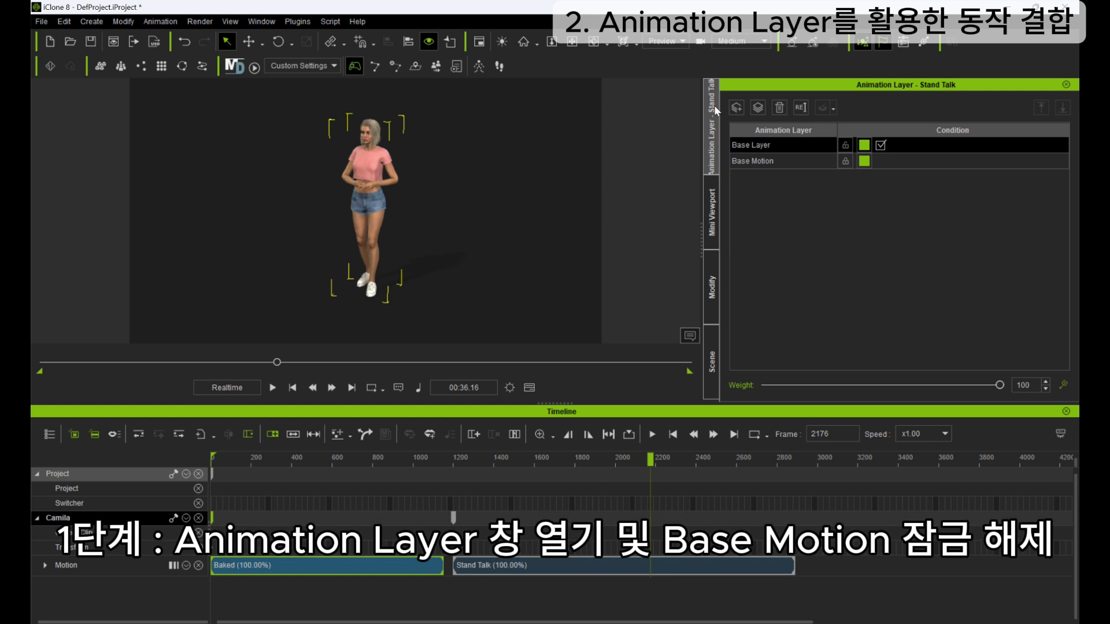
left_click(272, 24)
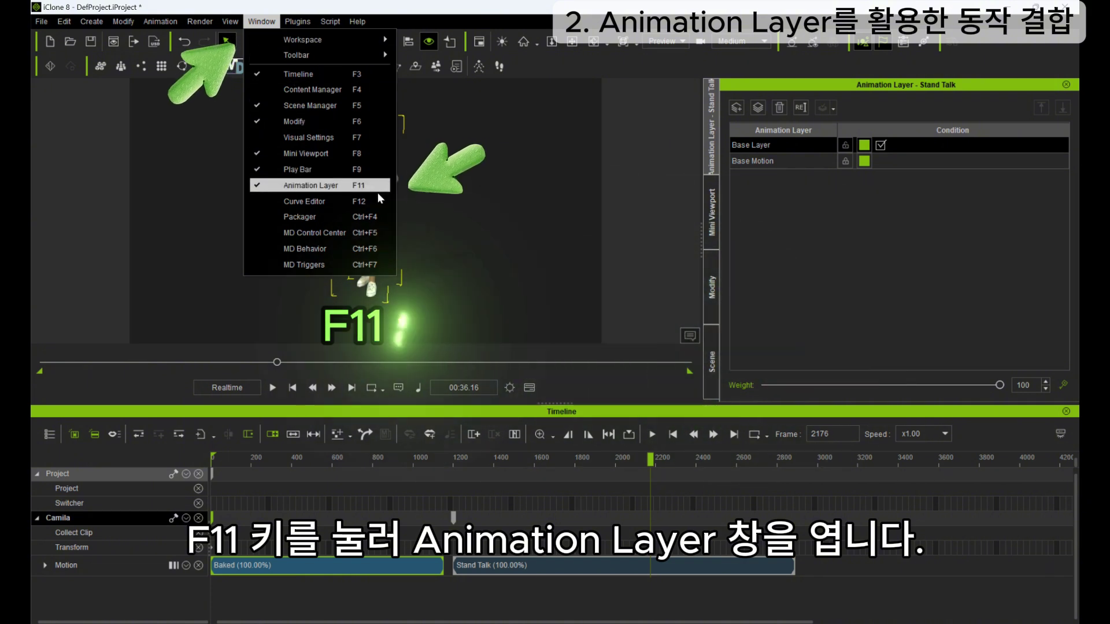
left_click(595, 198)
left_click(595, 198)
Select the character at the walk clip, then unlock and select the Base Motion layer of the Baked clip.
left_click(363, 186)
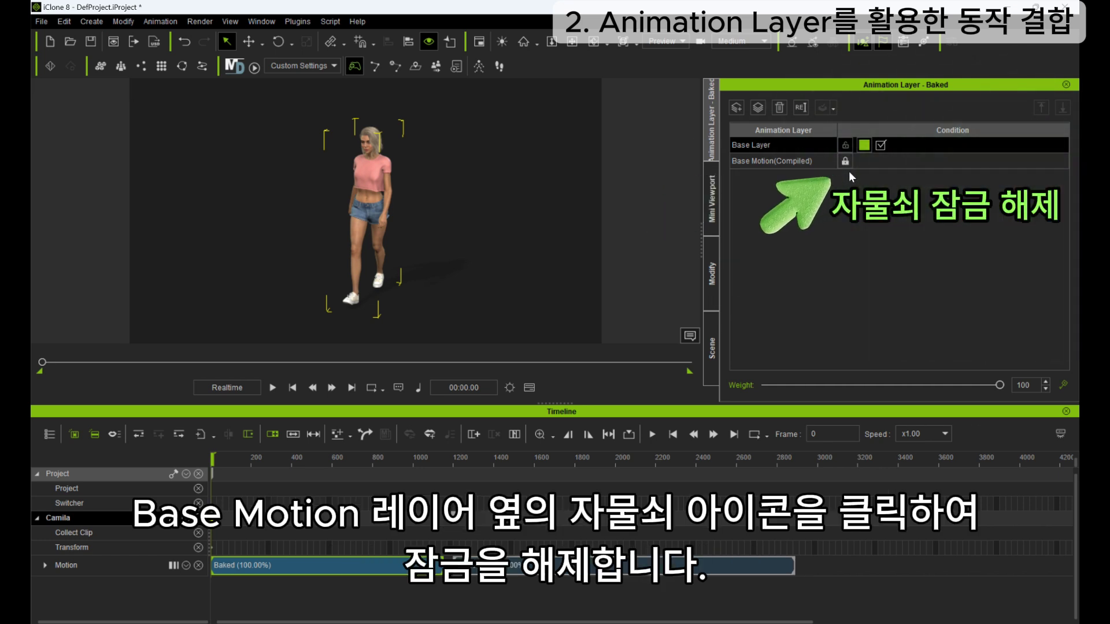
left_click(846, 162)
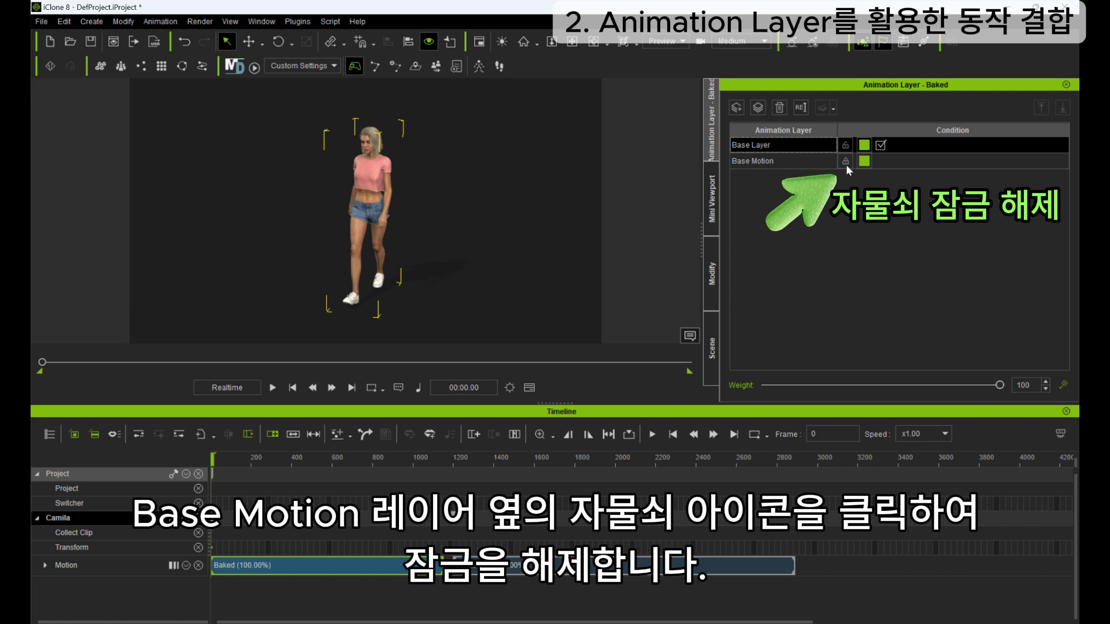
left_click(763, 165)
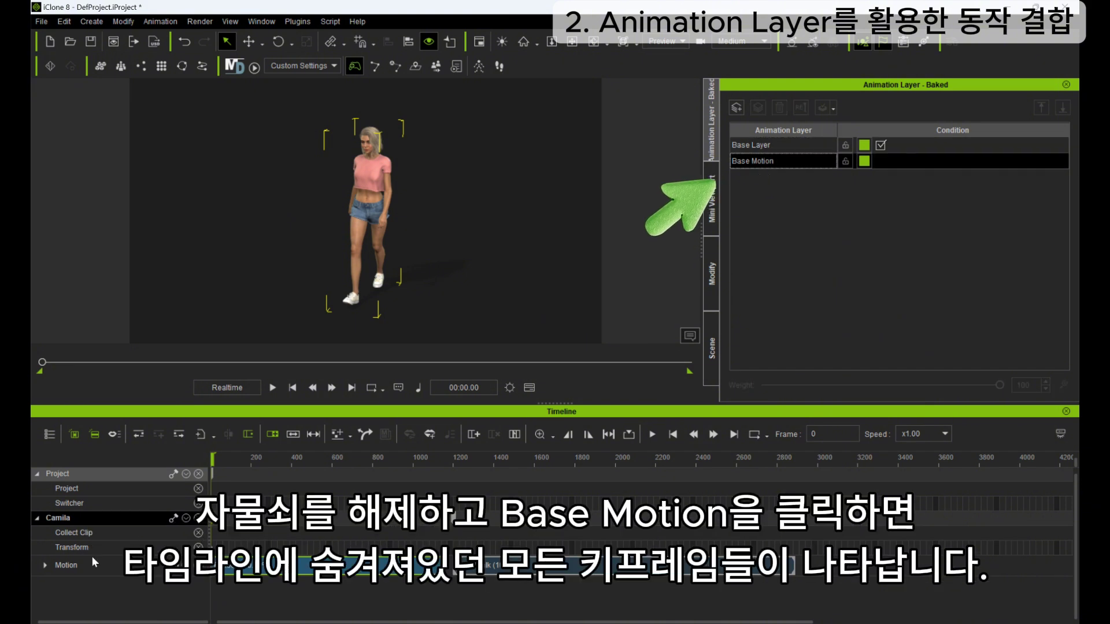
Expand the Motion track and its Motion Layer into body-part tracks, and make the timeline area taller.
left_click(45, 564)
left_click(55, 595)
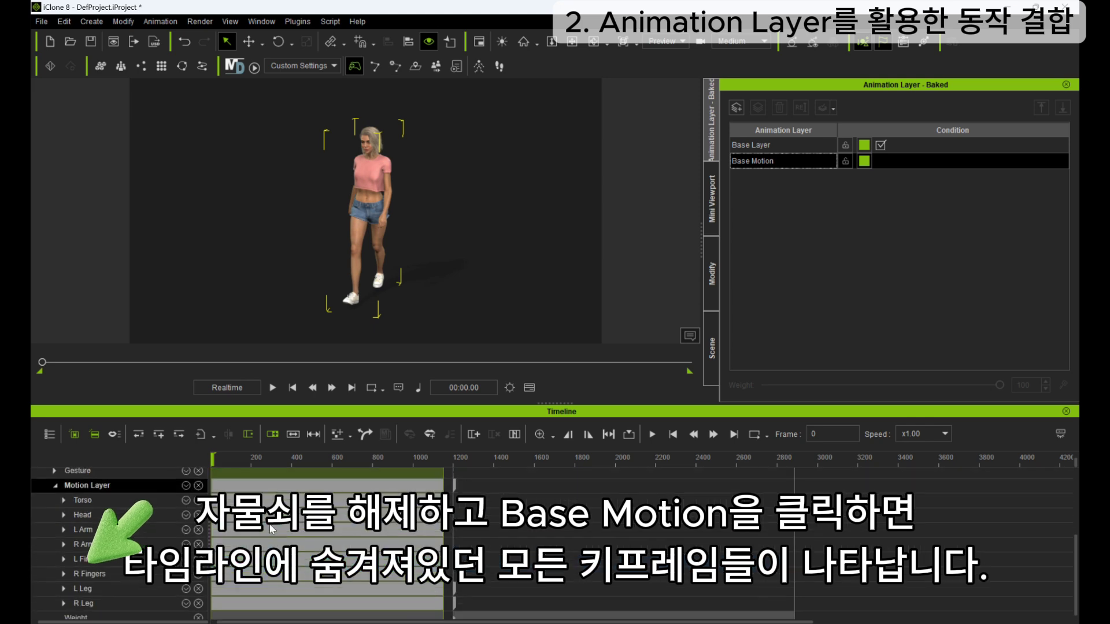
scroll(271, 529, "up", 1)
left_click_drag(558, 403, 557, 371)
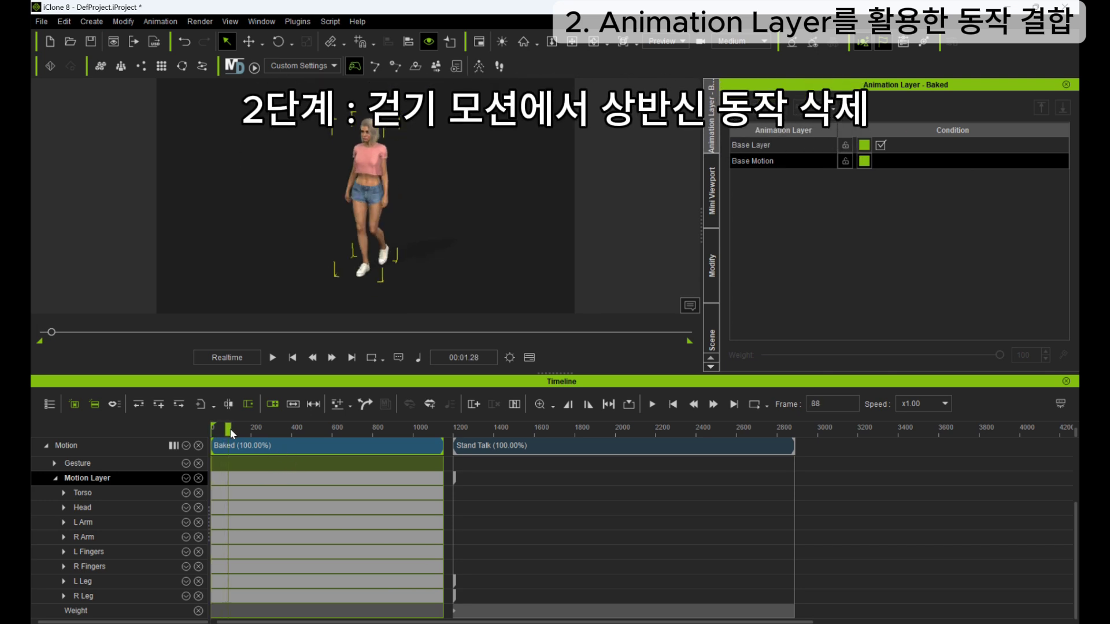
Delete all L Arm and R Arm keyframes from the Baked walk clip and play back the walk.
scroll(238, 526, "up", 2, "alt")
scroll(238, 526, "up", 6, "alt")
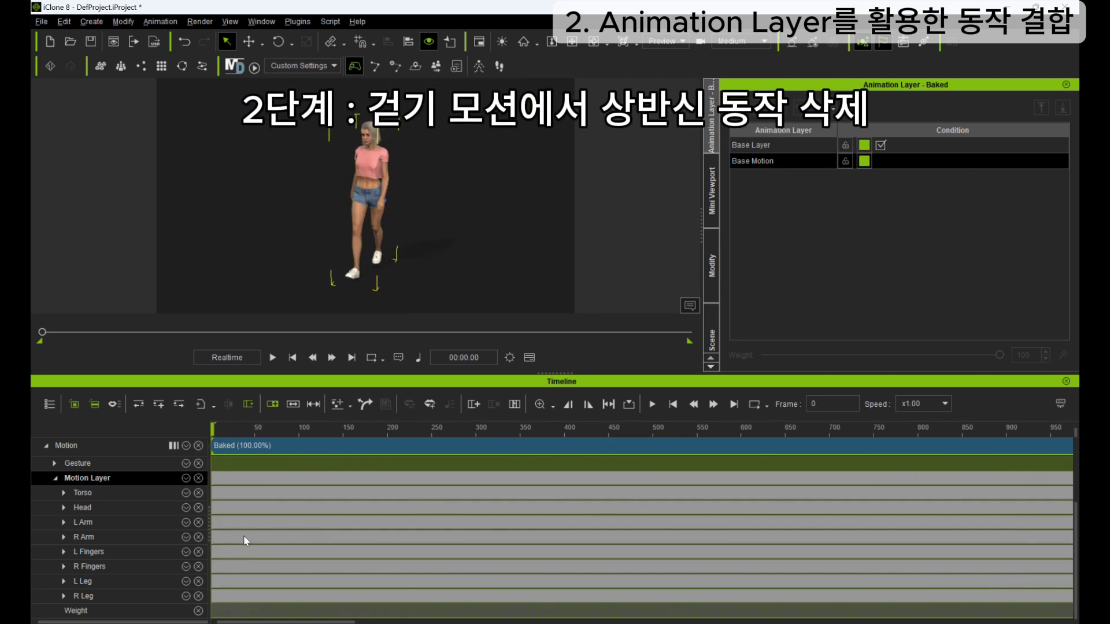
scroll(302, 547, "down", 8, "alt")
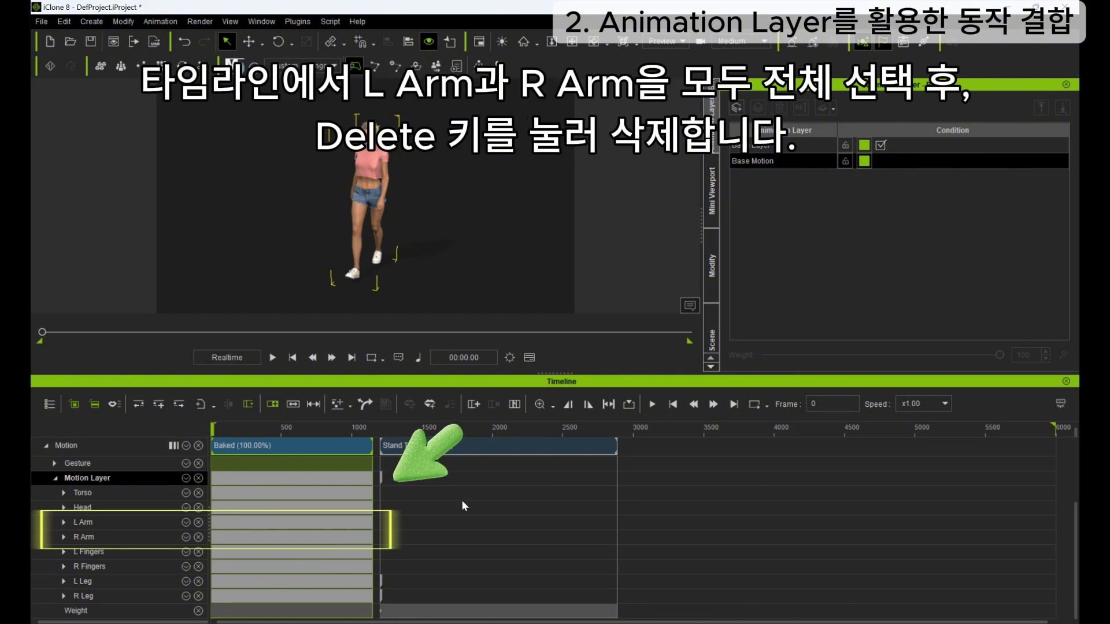
left_click(350, 522)
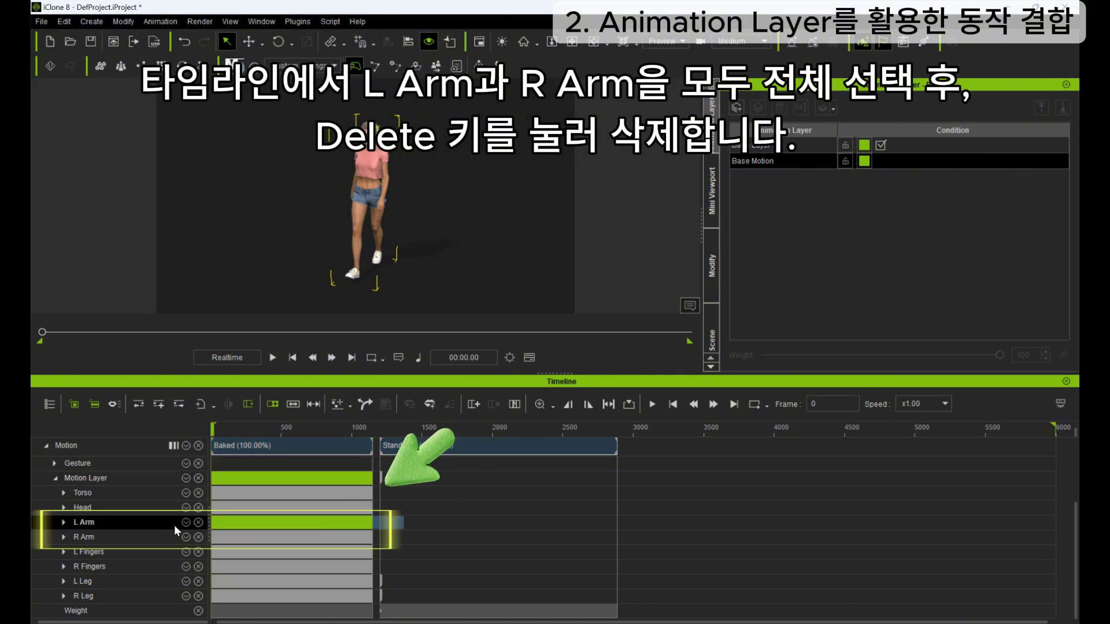
key("Delete")
left_click(300, 537)
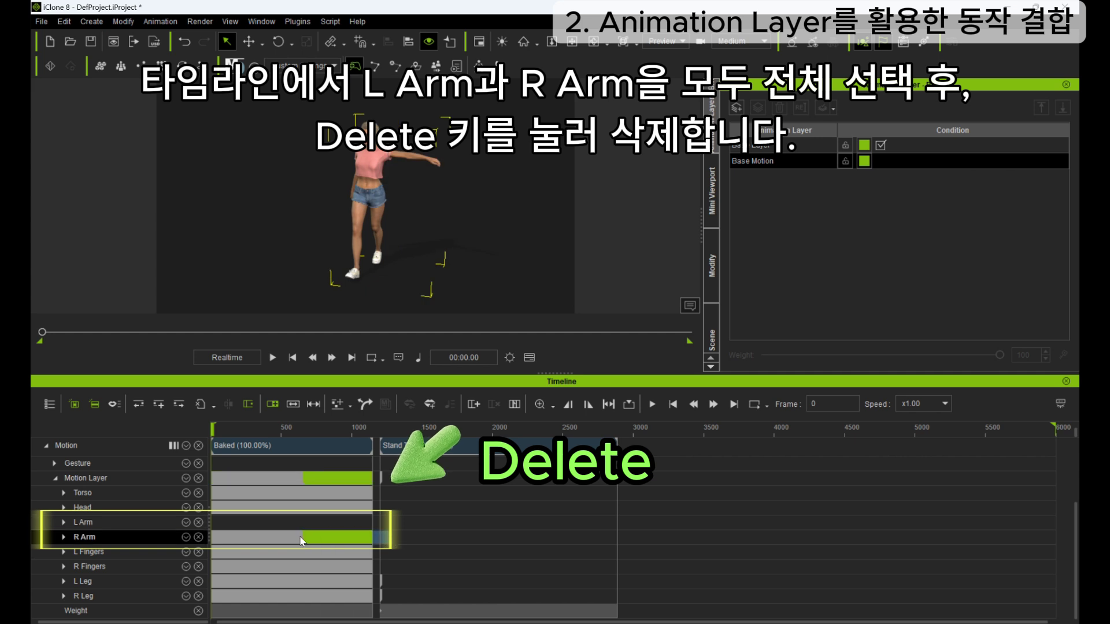
key("Delete")
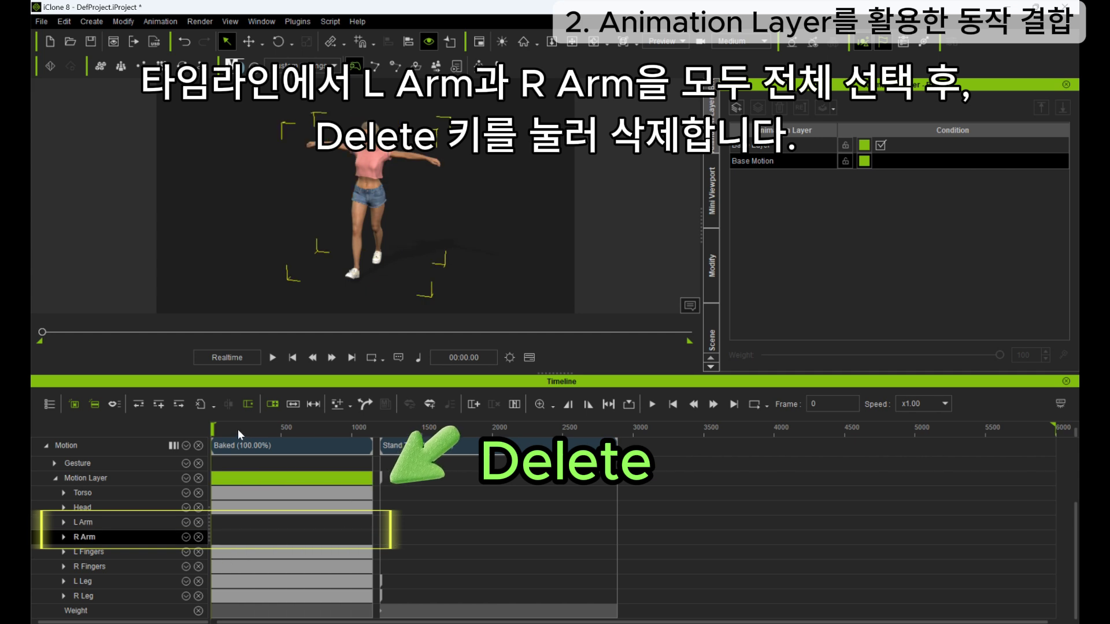
key("space")
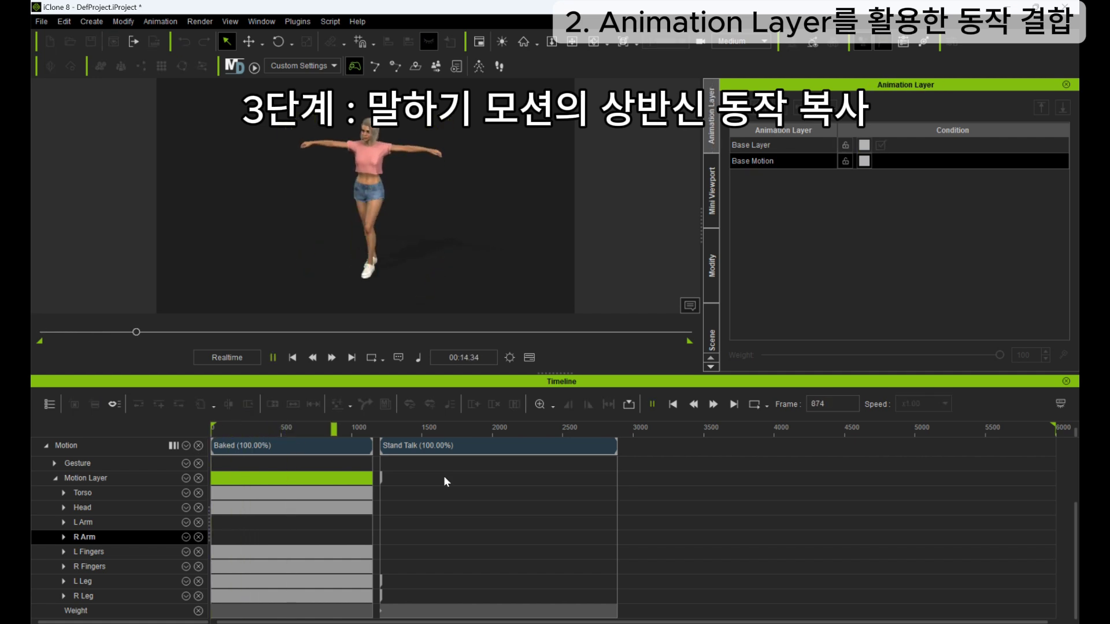
left_click(439, 477)
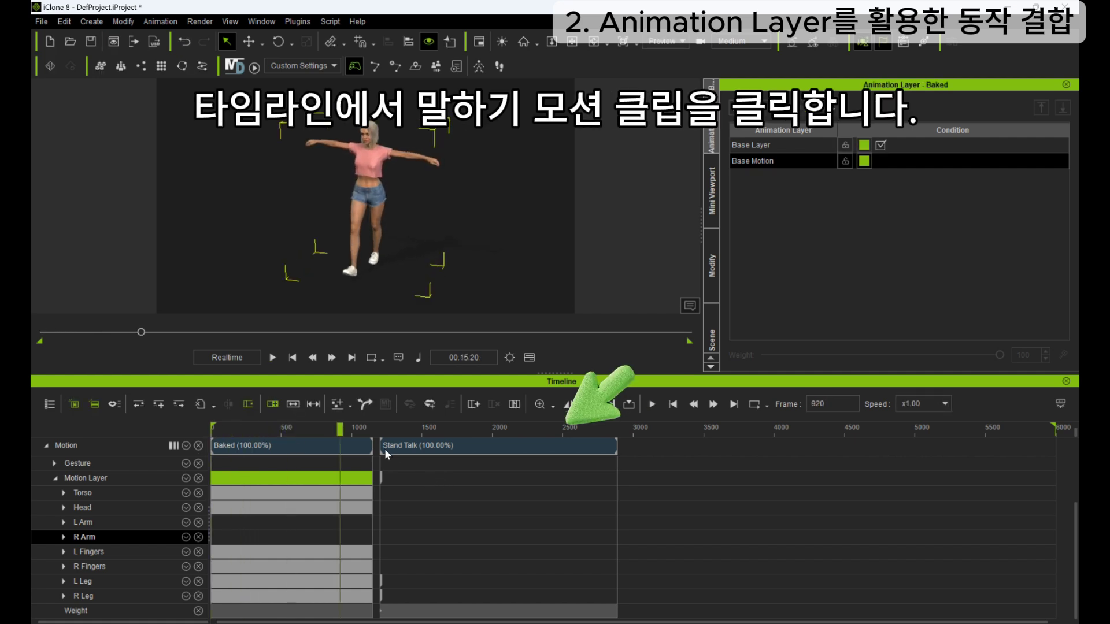
Select the Stand Talk clip, then unlock and select its Base Motion layer to expose its keyframes.
left_click(407, 453)
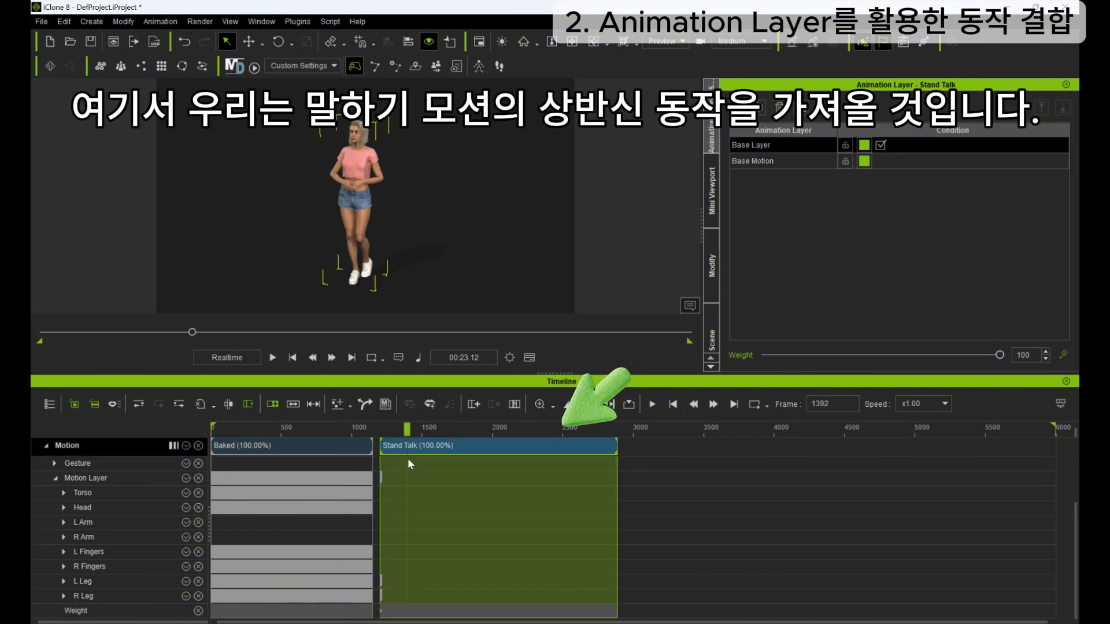
scroll(408, 459, "up", 1)
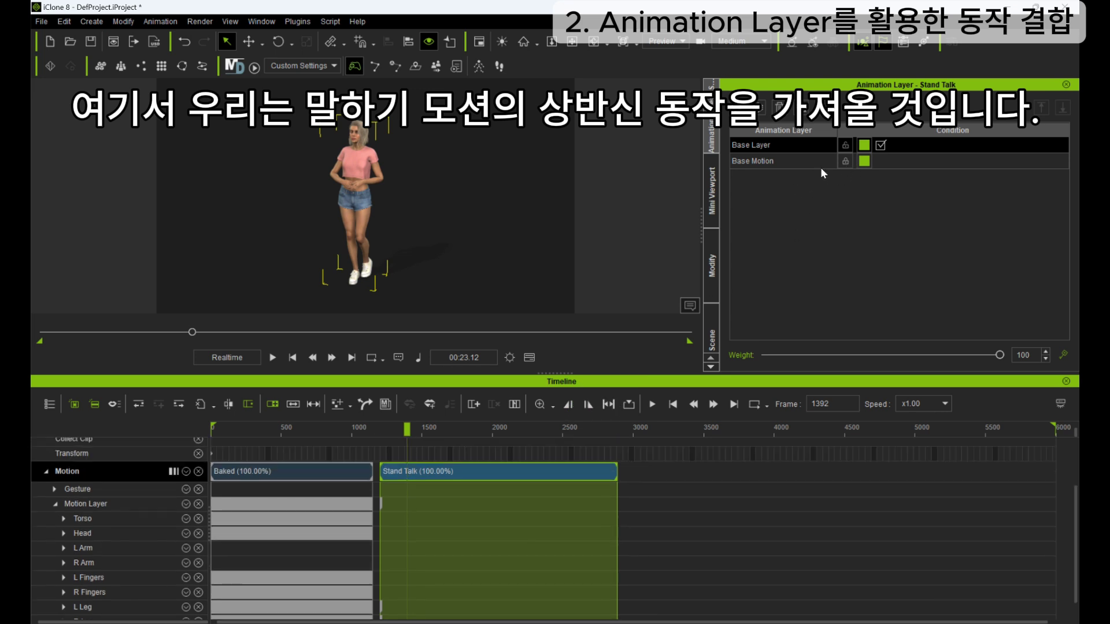
left_click(844, 161)
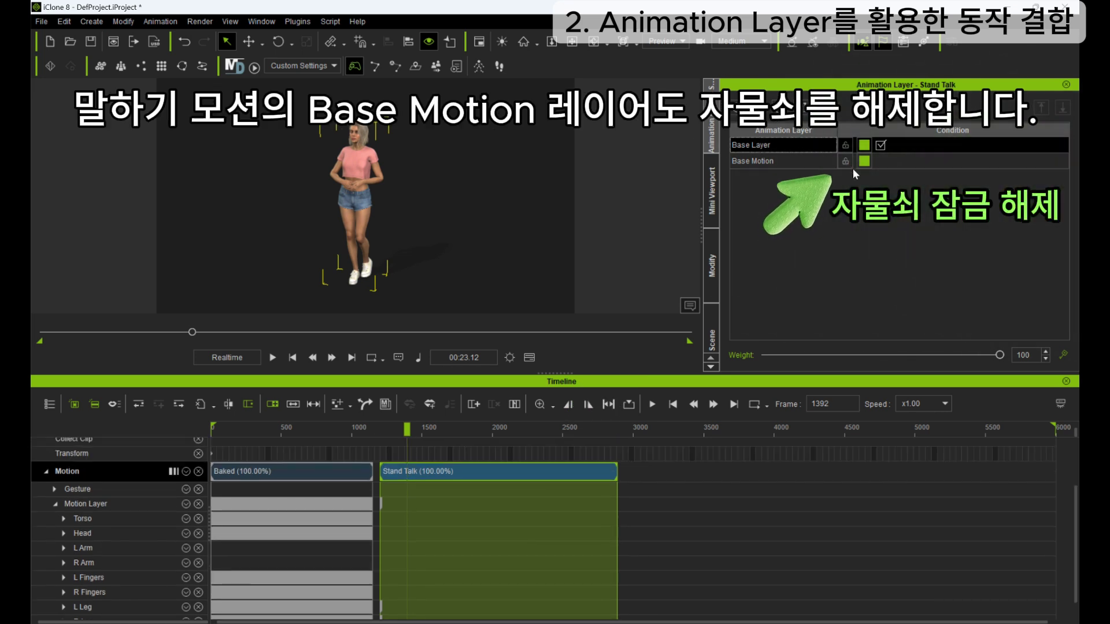
left_click(809, 164)
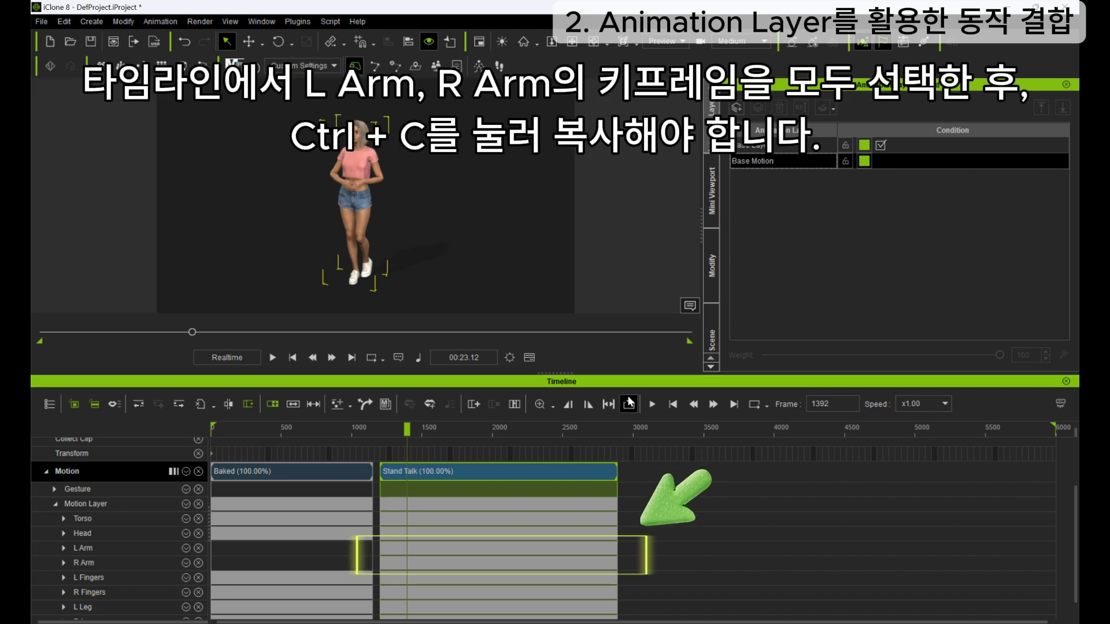
Copy the L Arm keyframes of Stand Talk up to about frame 2400 and paste them into the Baked clip at frame 0.
left_click(369, 548)
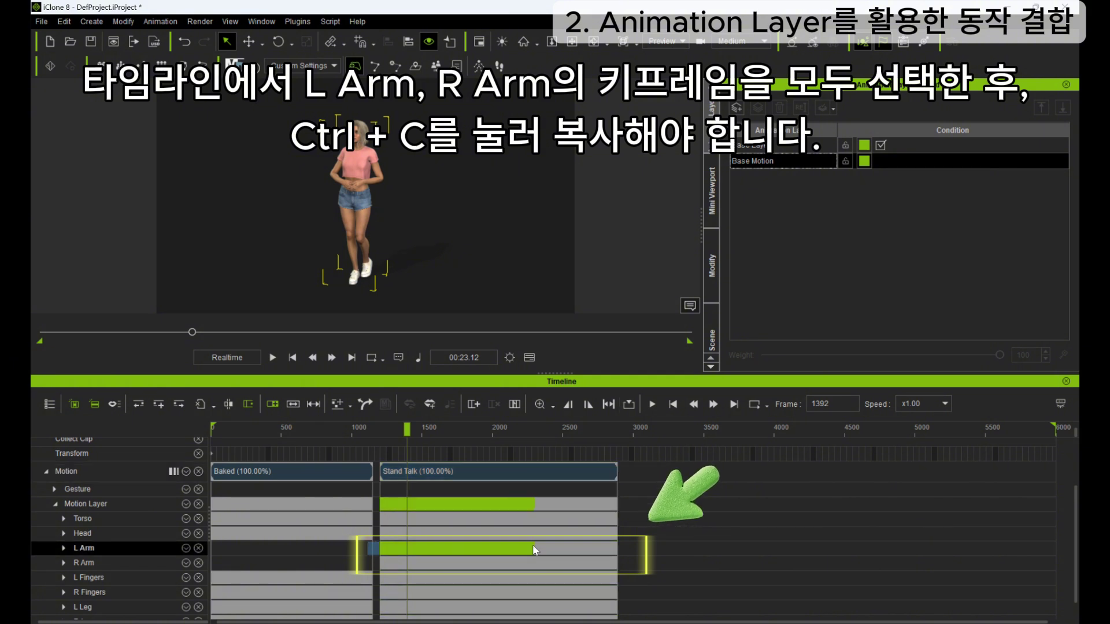
left_click(550, 556)
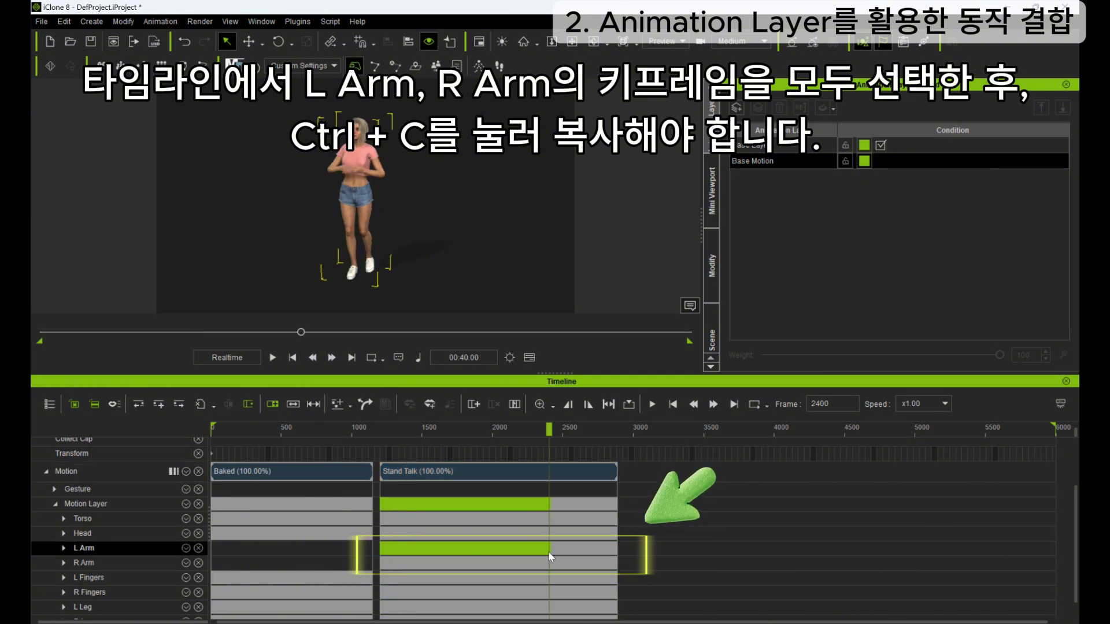
key("ctrl+c")
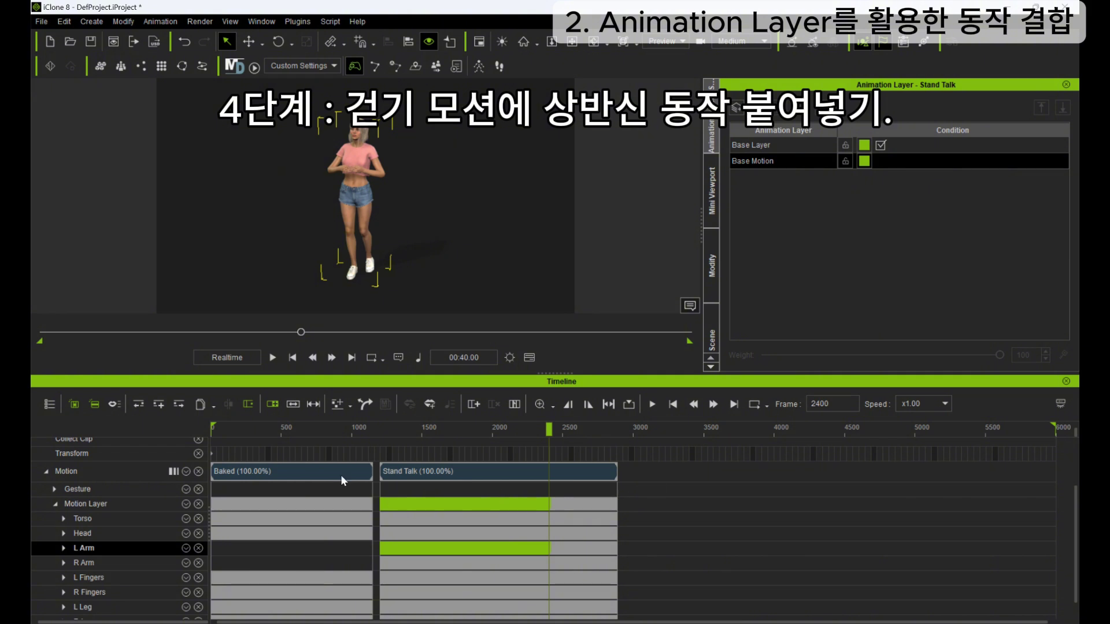
left_click(213, 433)
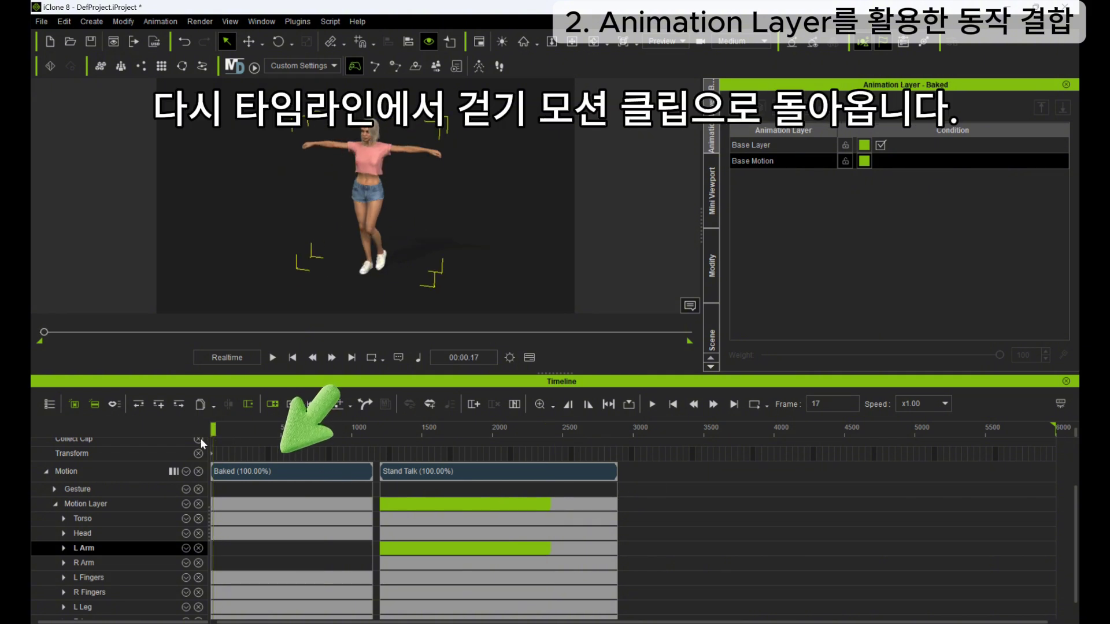
left_click(218, 474)
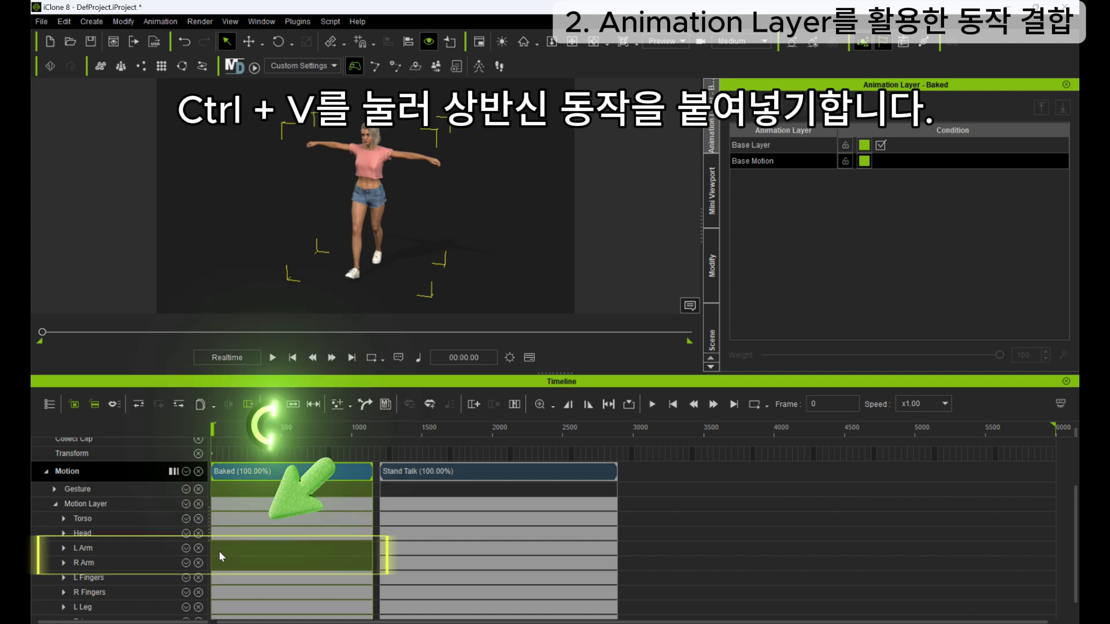
key("ctrl+v")
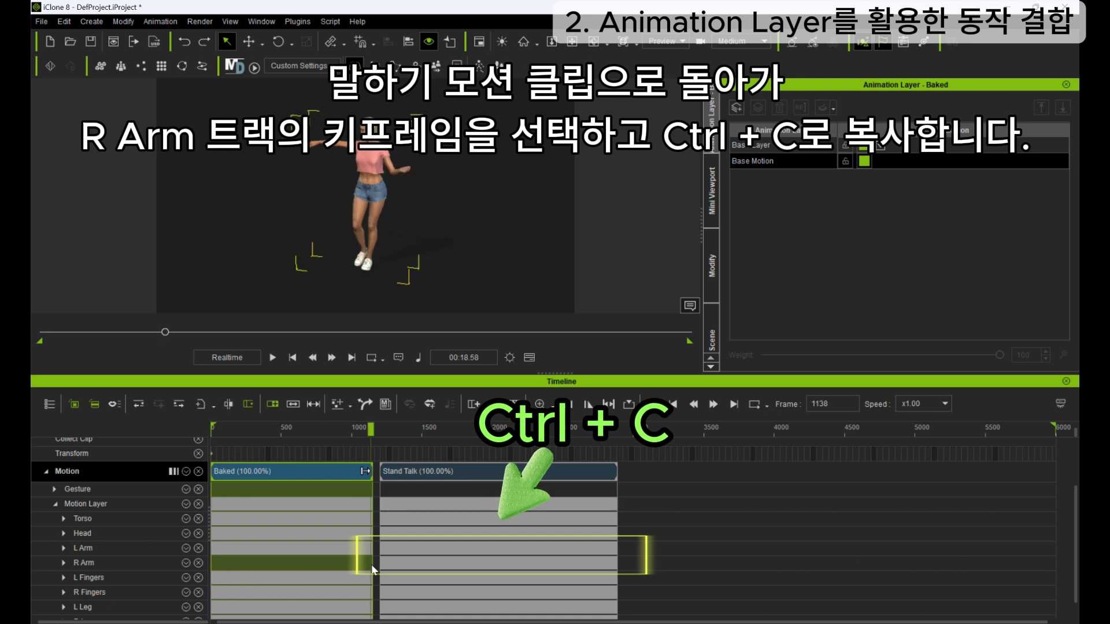
Copy the R Arm keyframes of Stand Talk up to about frame 2373, paste them into the Baked clip at frame 0, and play back the result.
left_click_drag(371, 565, 540, 578)
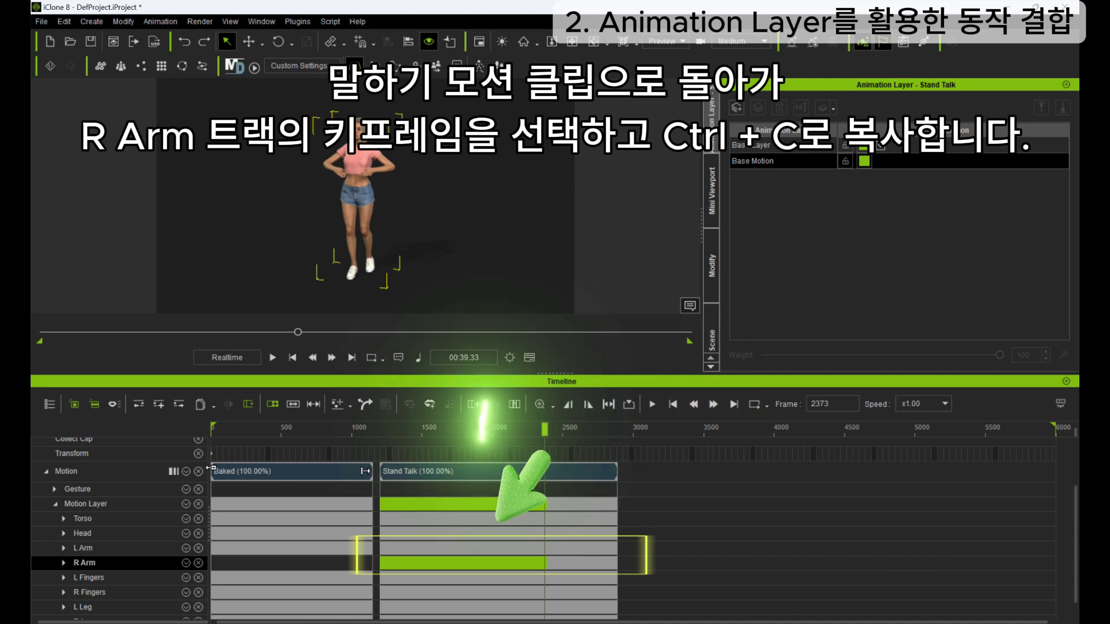
left_click(211, 469)
key("ctrl+v")
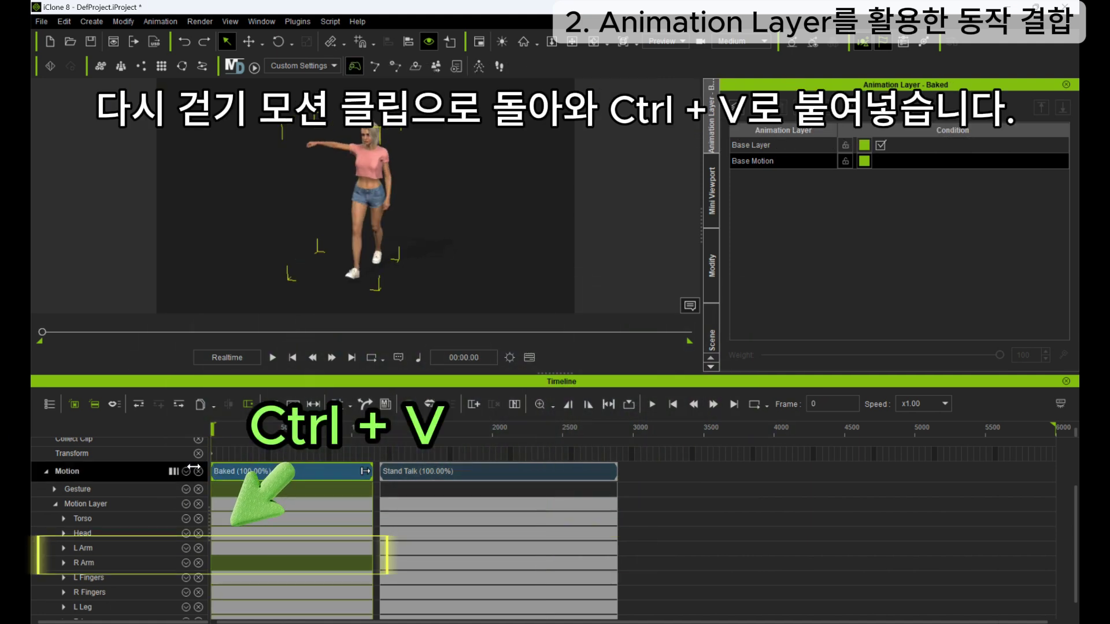
key("ctrl+v")
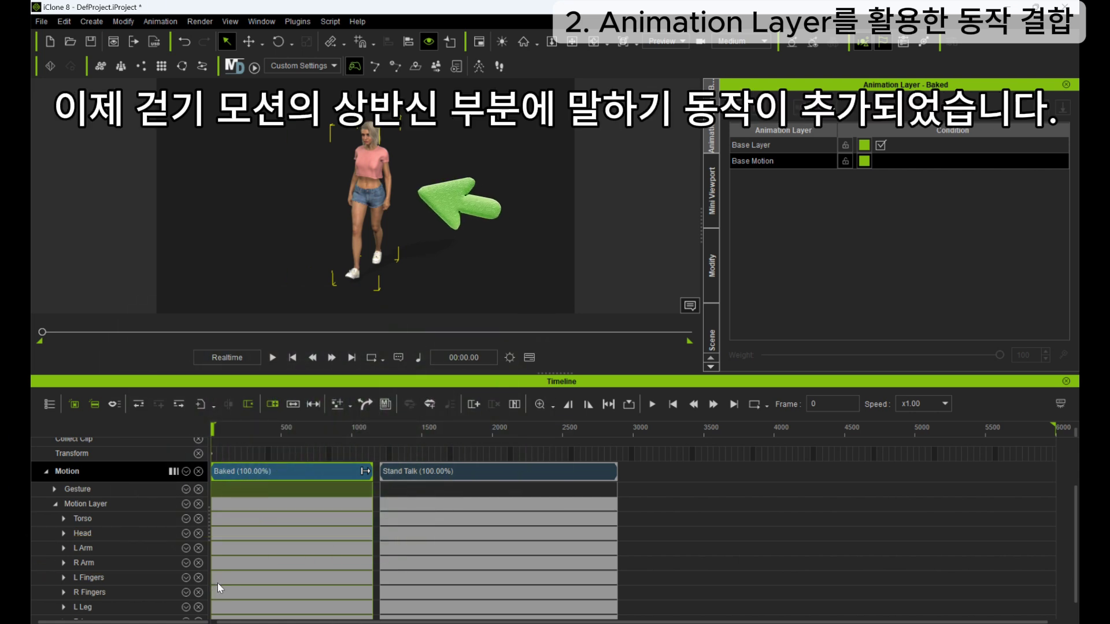
key("space")
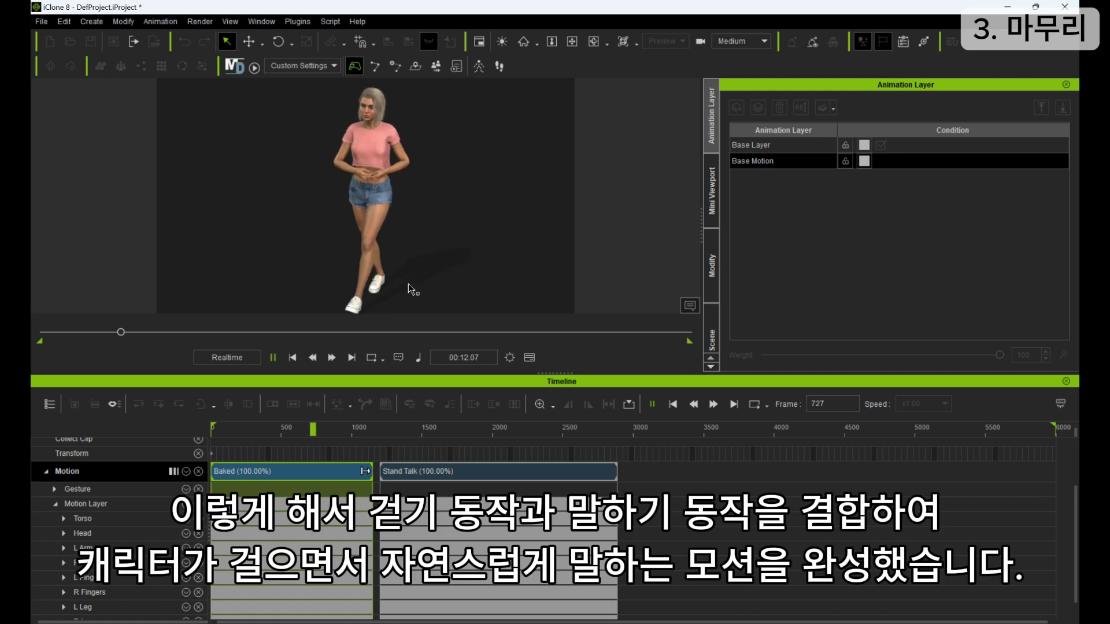
left_click(370, 202)
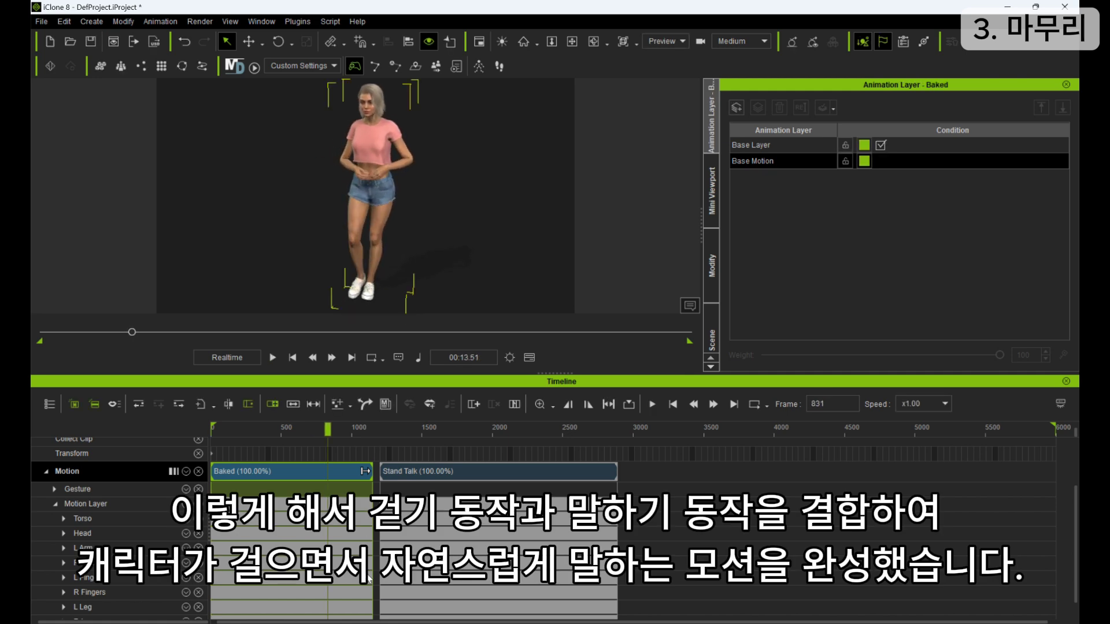